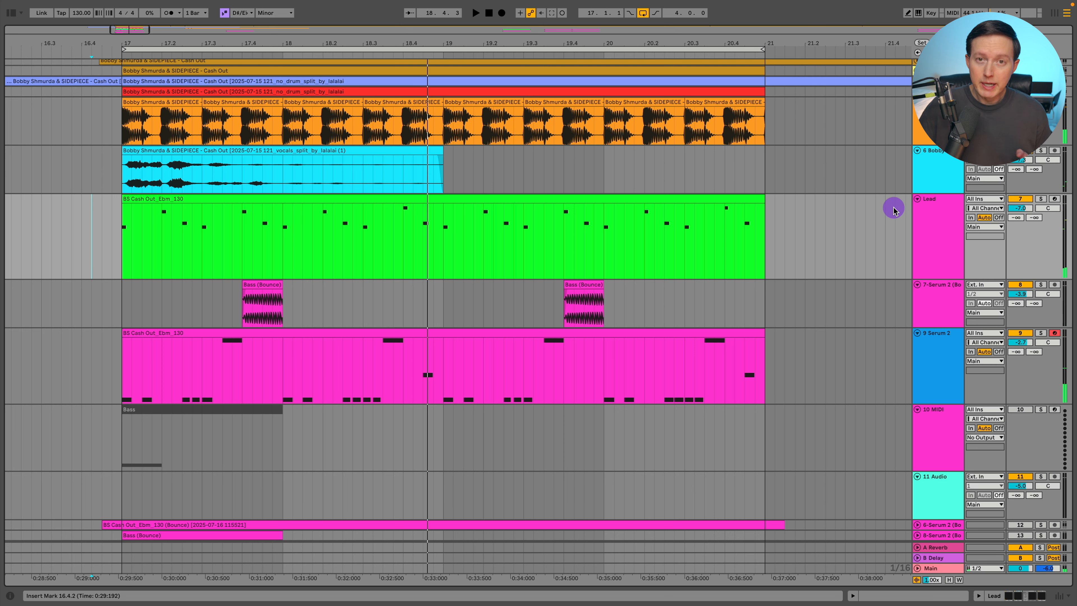
Select and solo the Lead track, then show its device chain
left_click(935, 221)
left_click(1042, 200)
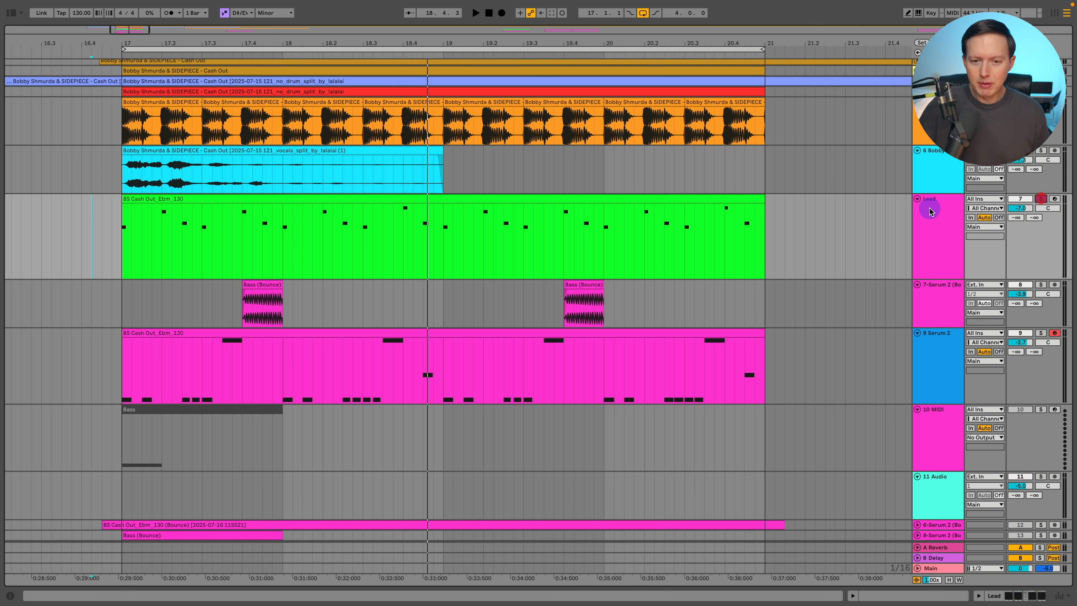
left_click(929, 209)
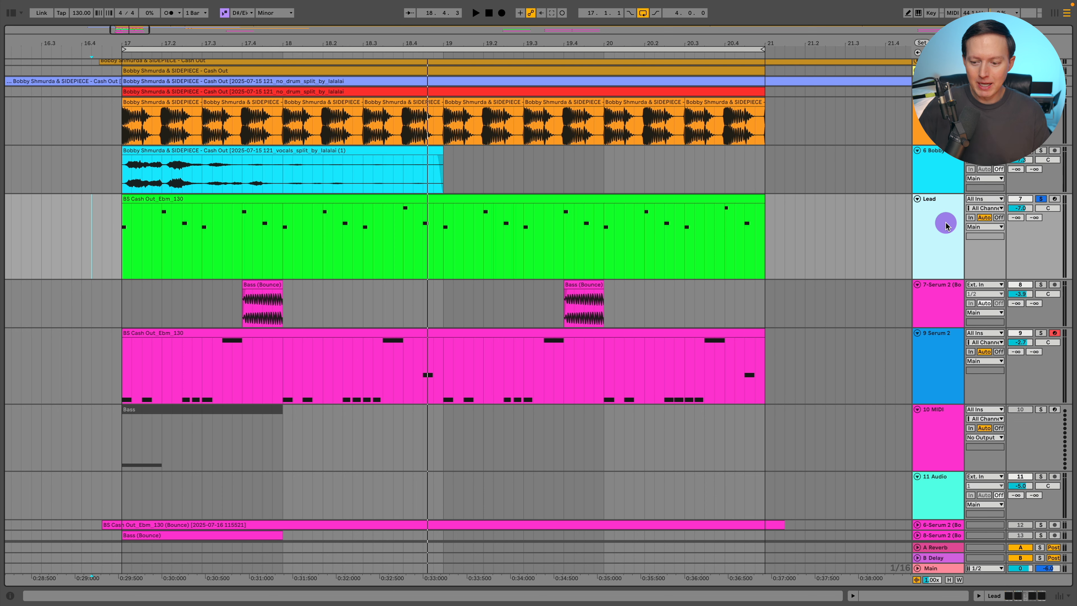
left_click(984, 596)
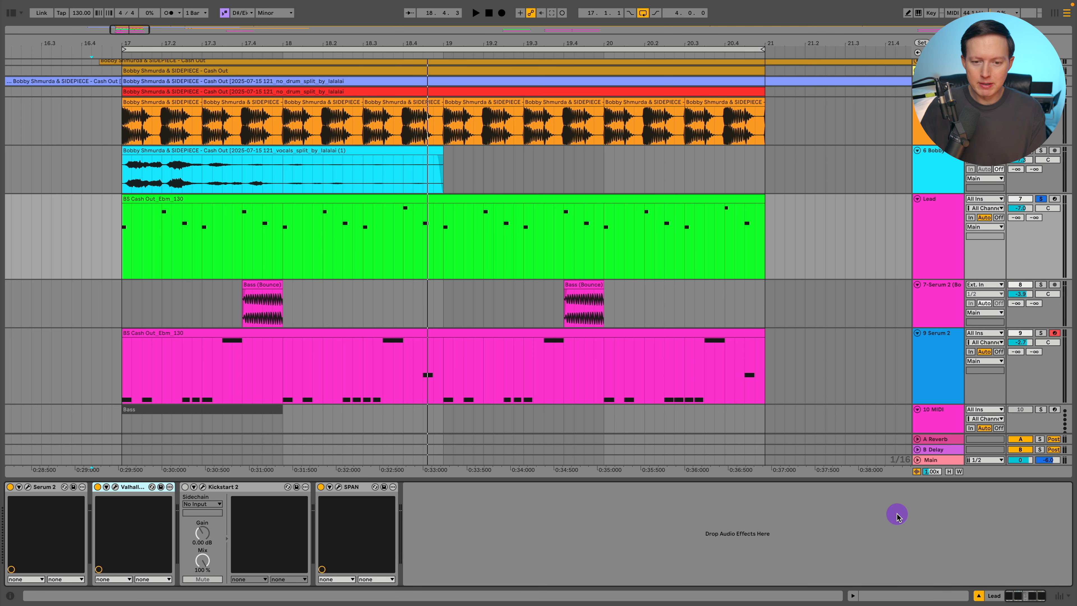
Open the Lead track's MIDI clip in the note editor and play it back
double_click(274, 199)
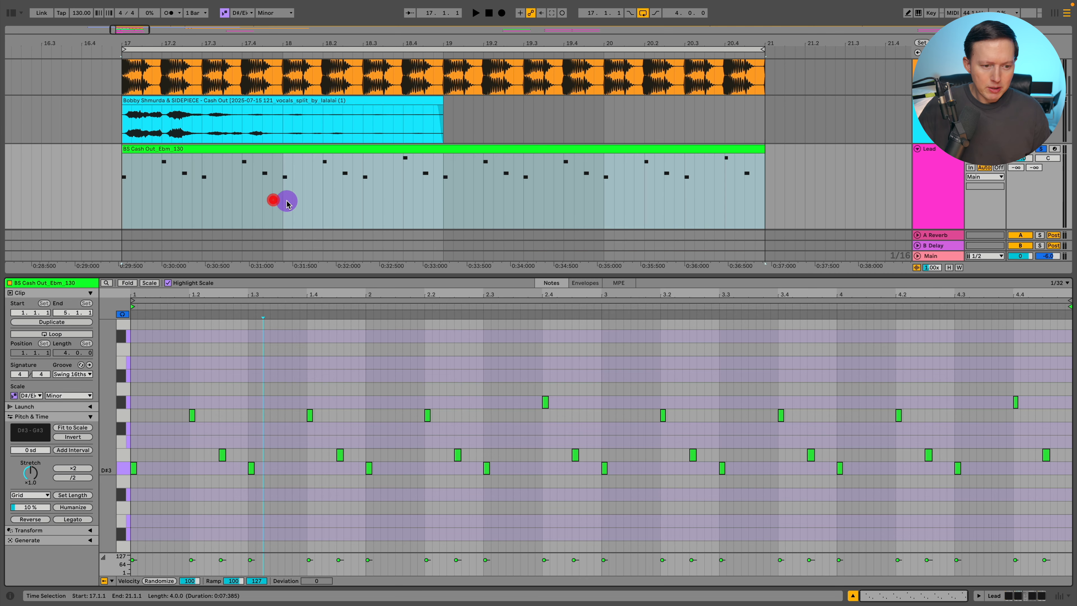
key("space")
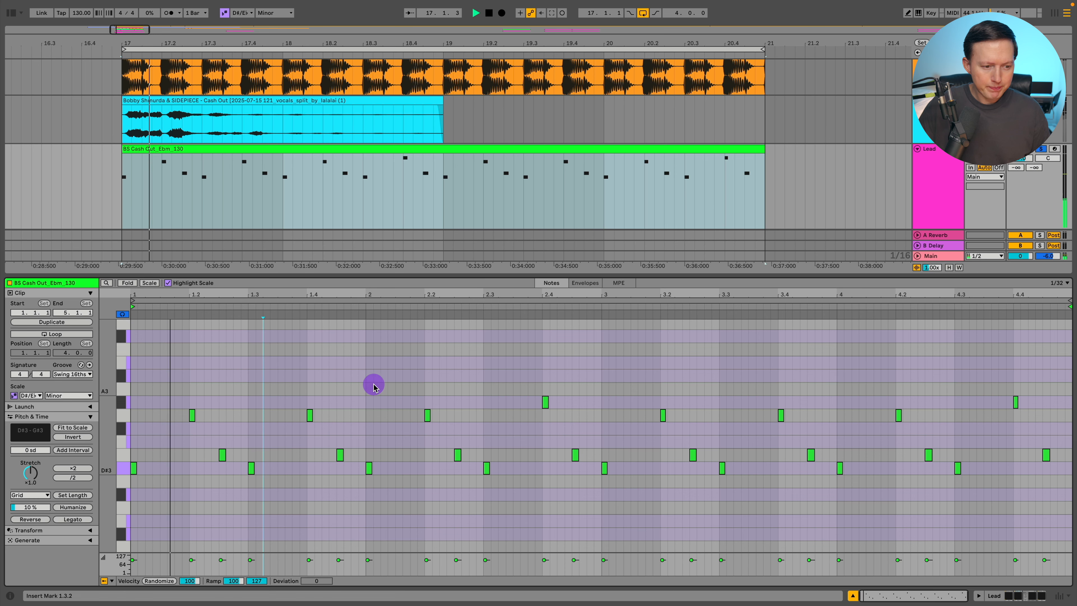
scroll(373, 382, "down", 2)
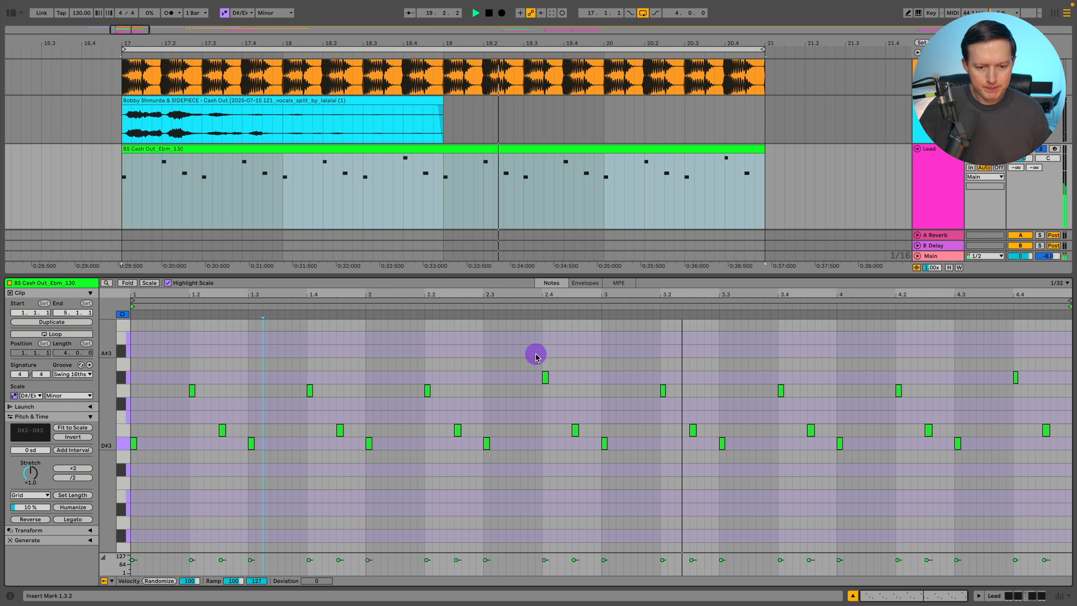
Return to the device chain and open the Valhalla VintageVerb plugin window on the Lead track
left_click(1022, 594)
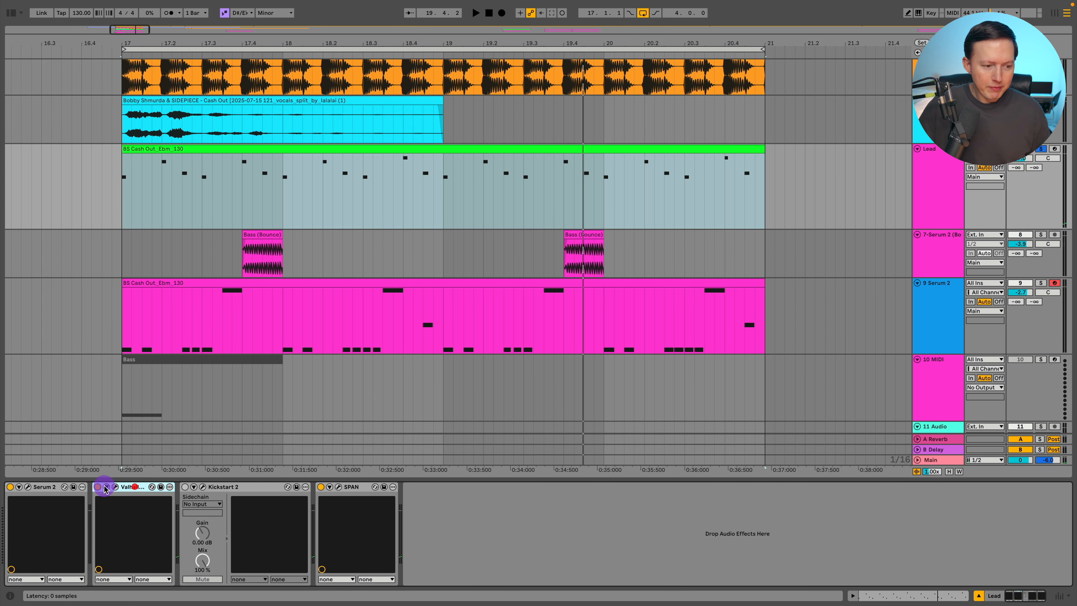
left_click(115, 488)
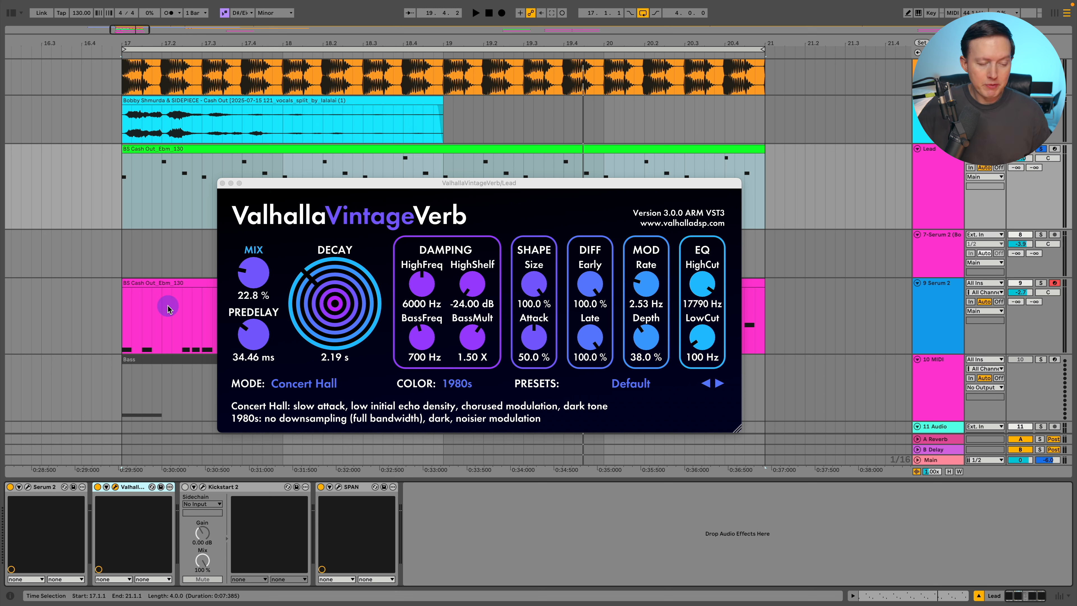
key("space")
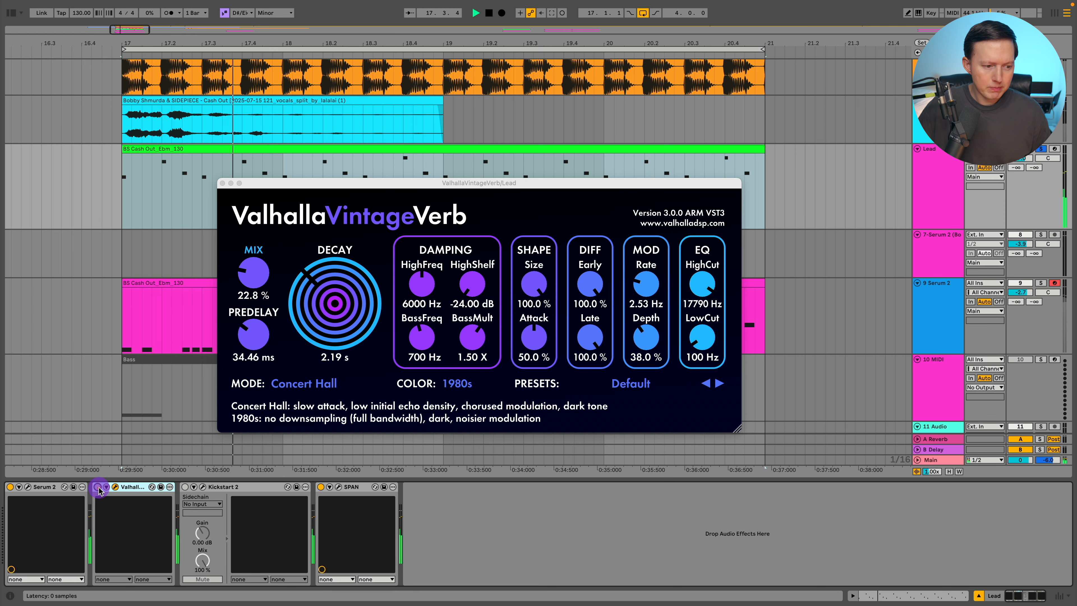
Open the Serum 2 plugin window and move it higher on screen
left_click(28, 487)
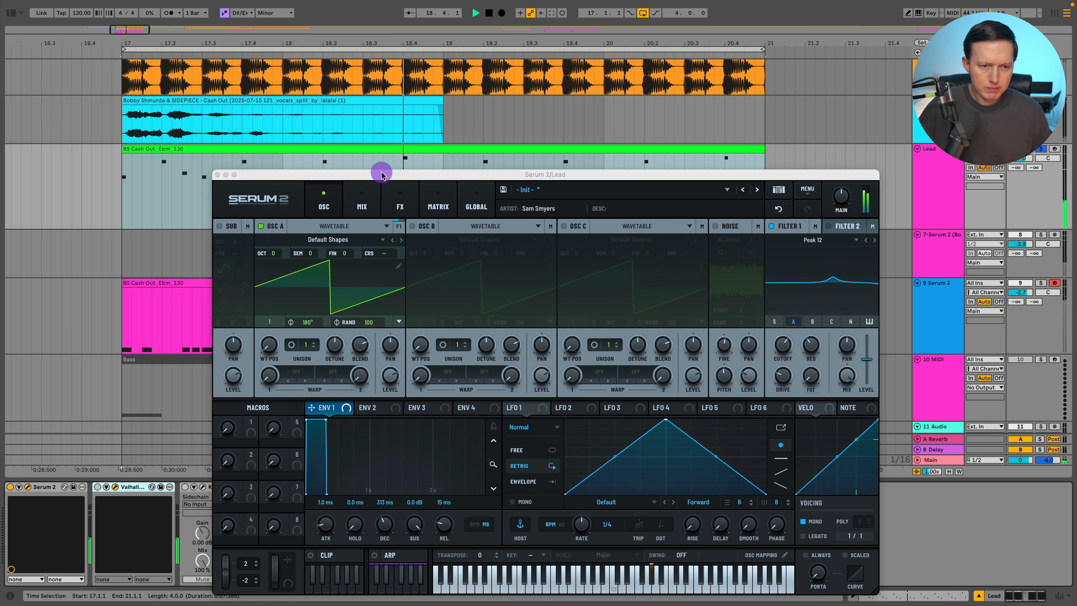
left_click_drag(382, 175, 344, 62)
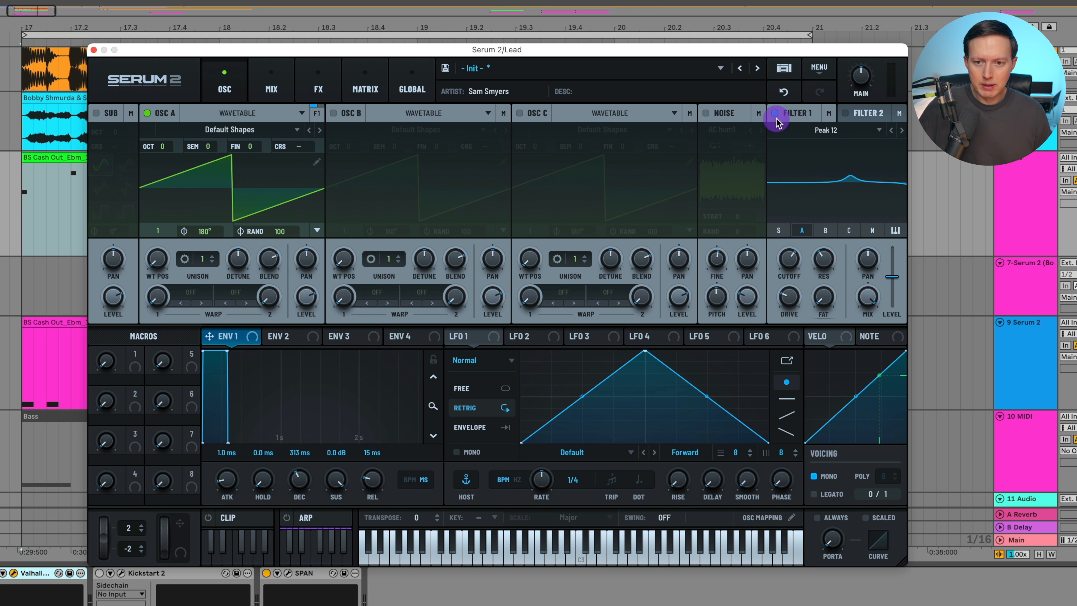
Remove the Reverb effect from Serum's FX rack
left_click(318, 89)
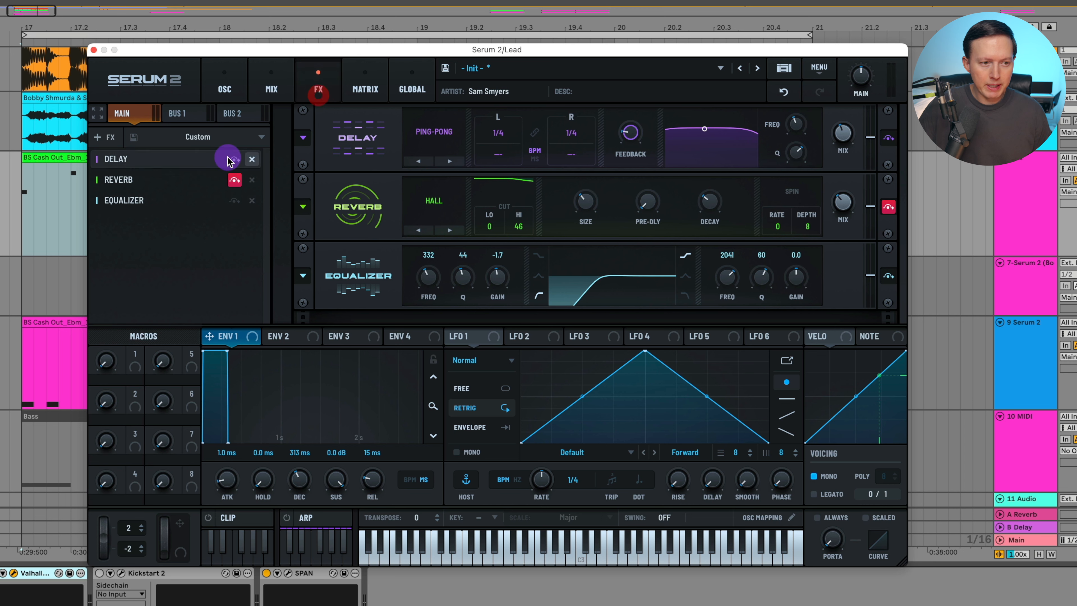
left_click(252, 180)
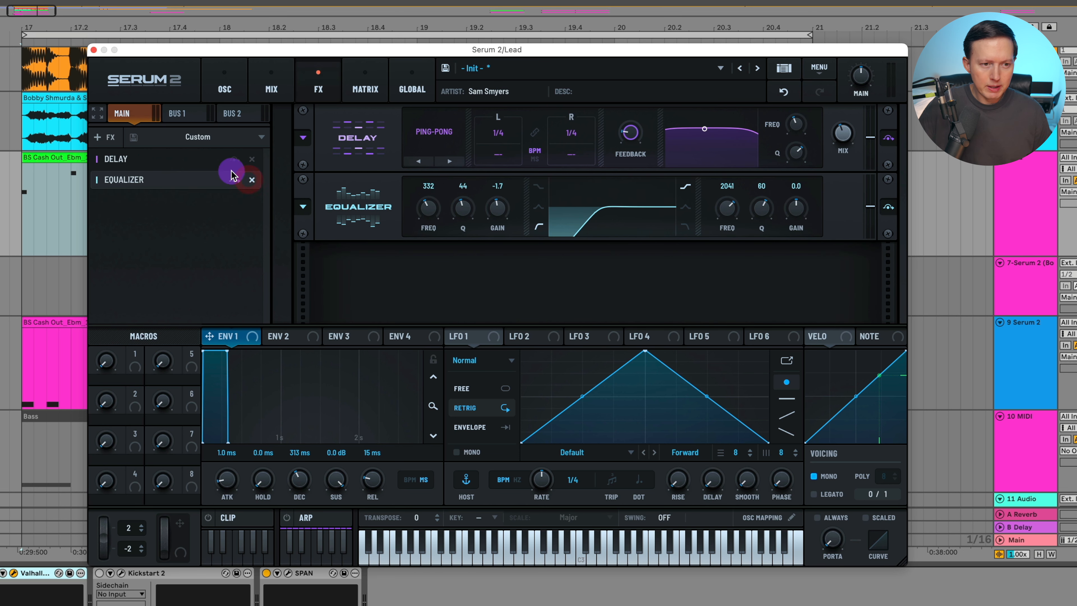
Go back to Serum's oscillator page and enable Filter 1
left_click(224, 85)
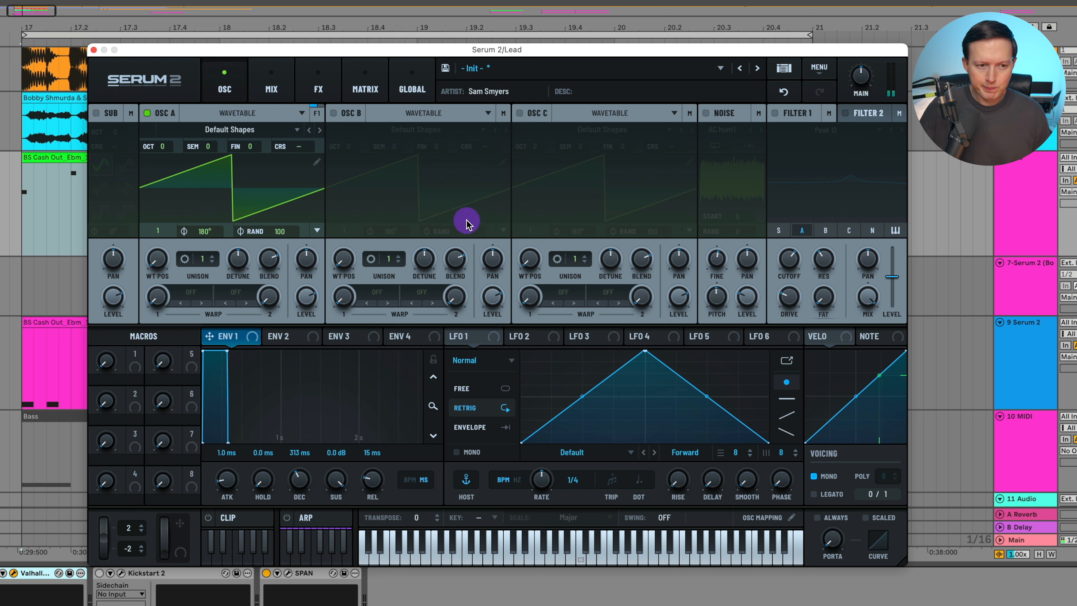
left_click(775, 113)
left_click(1044, 240)
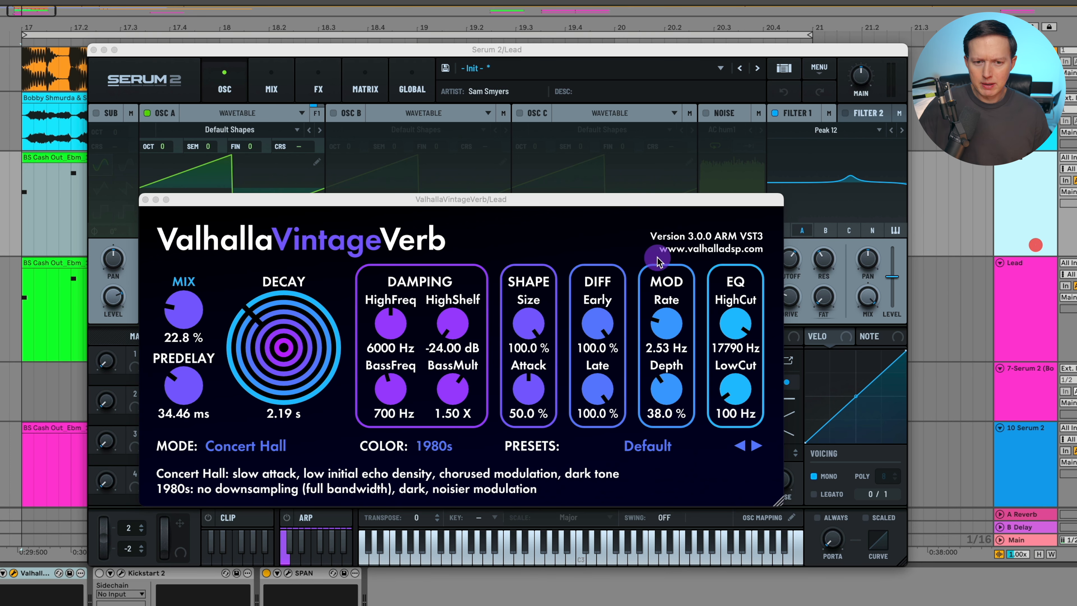
left_click(54, 78)
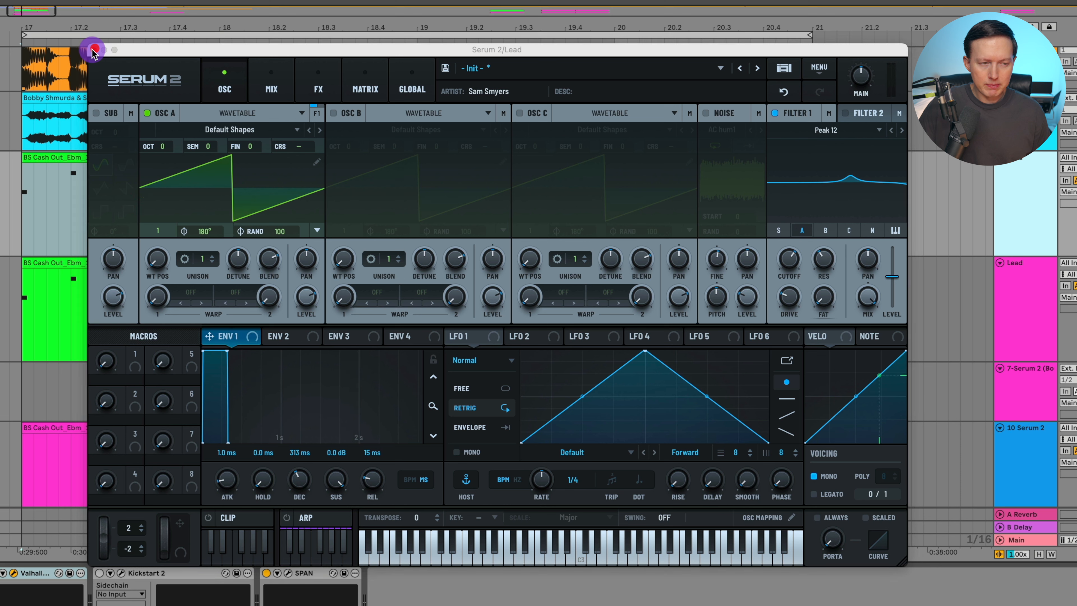
Raise Filter 1's cutoff and drive
left_click(785, 269)
mouse_move(794, 256)
left_mouse_down()
mouse_move(797, 285)
mouse_move(814, 262)
left_mouse_up()
left_click_drag(791, 297, 797, 275)
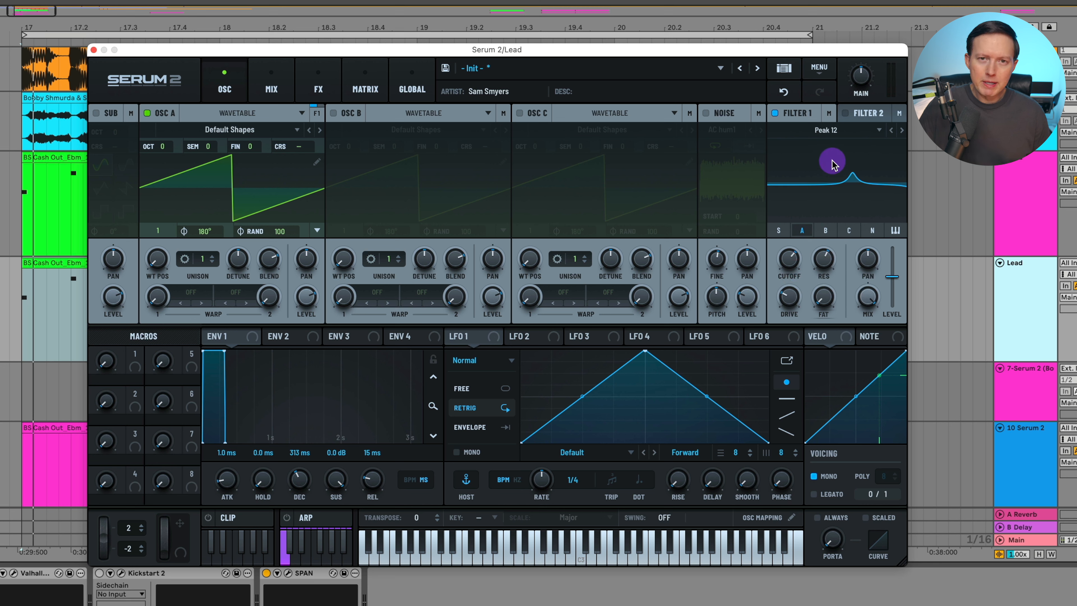
Change the Filter 1 type to Band 12
left_click(831, 130)
mouse_move(805, 146)
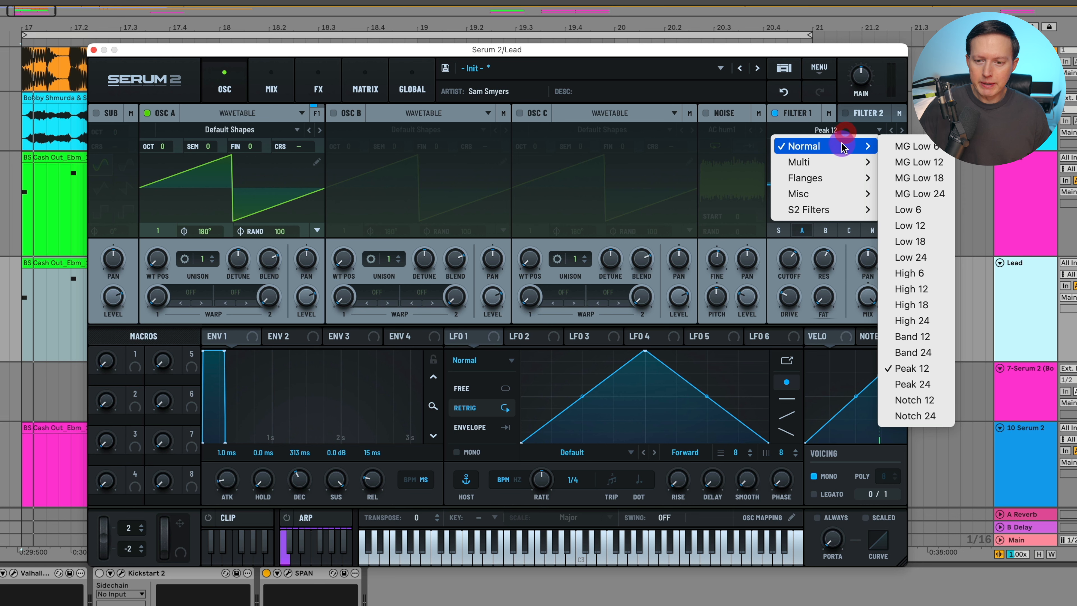
left_click(913, 336)
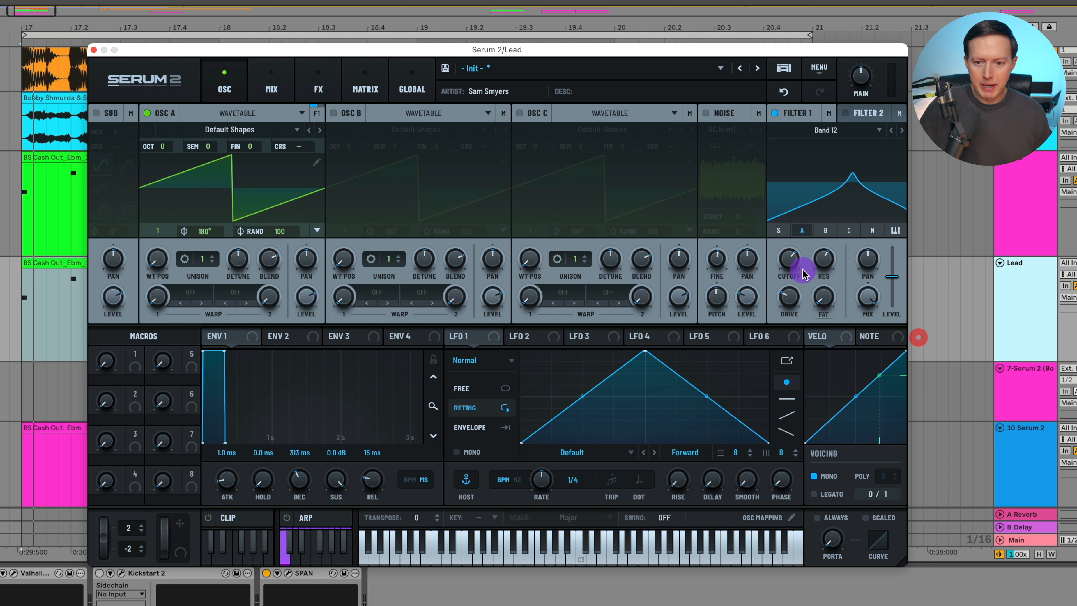
Lower the Filter 1 cutoff to about 1052 Hz
left_click_drag(822, 262, 790, 265)
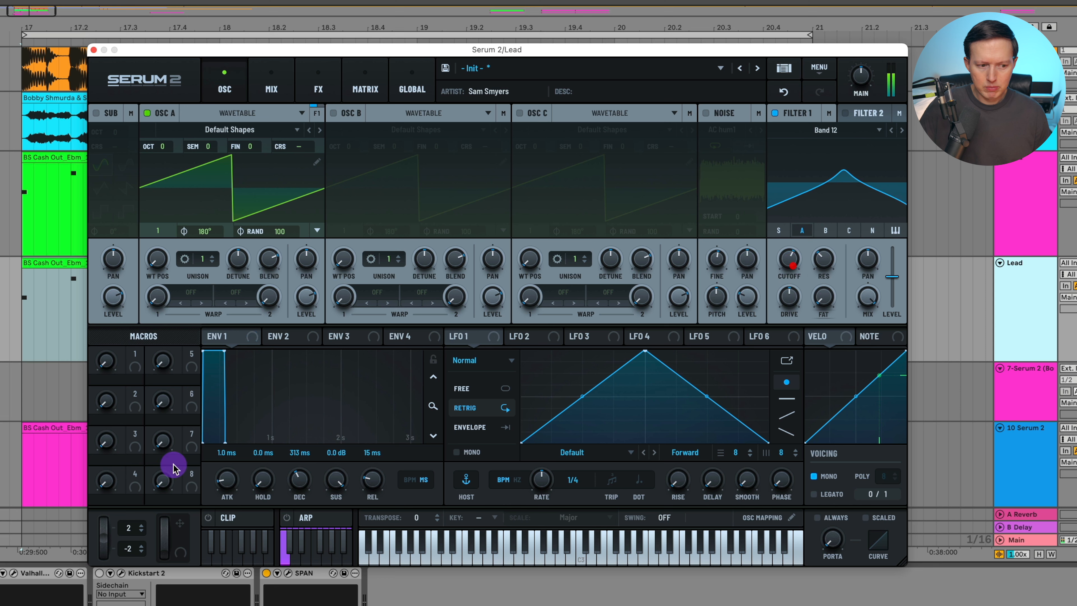
mouse_move(793, 264)
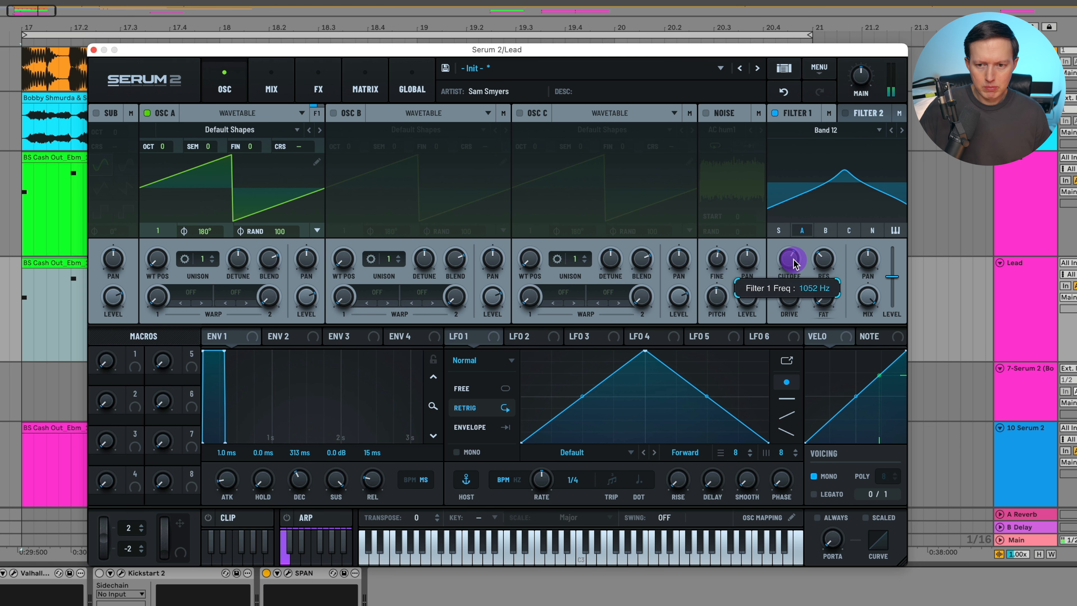
left_click_drag(794, 258, 793, 258)
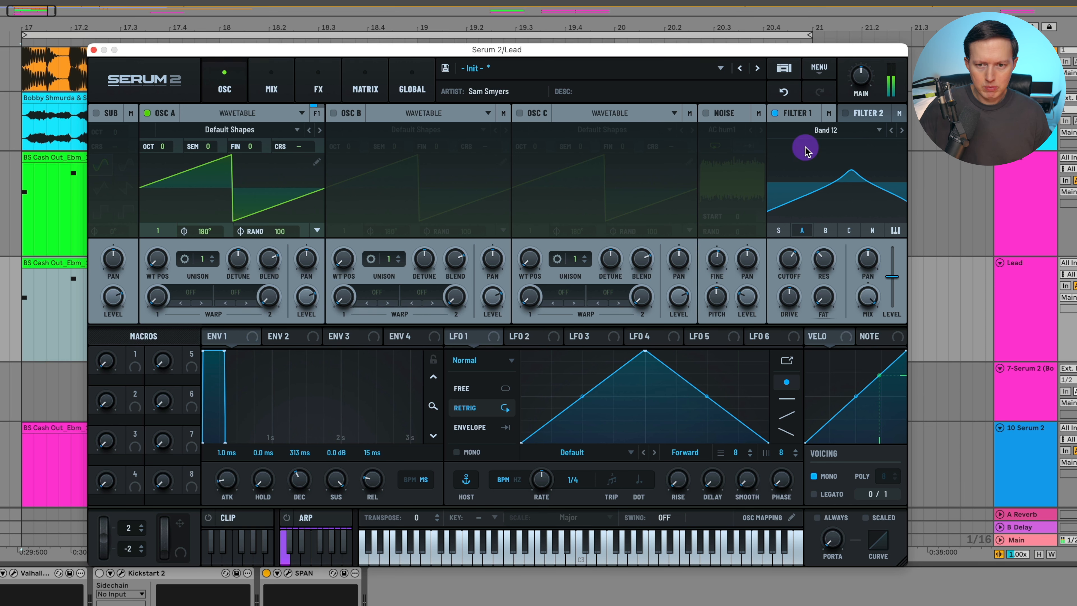
Toggle Filter 1 off and back on to compare, and nudge its cutoff slightly up
left_click(775, 113)
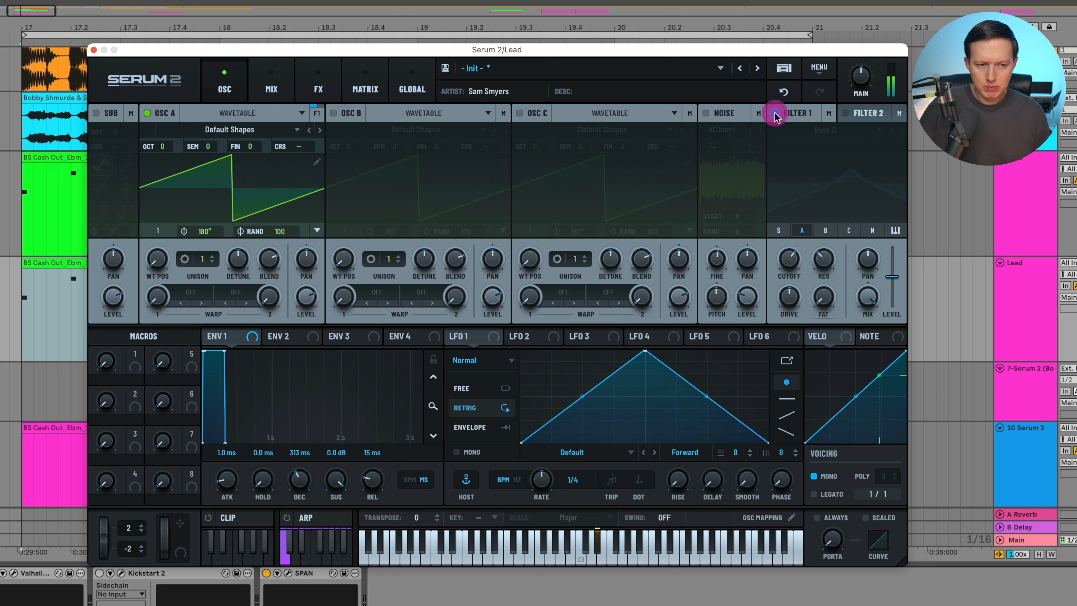
left_click(775, 114)
mouse_move(790, 259)
left_mouse_down()
mouse_move(787, 274)
mouse_move(792, 251)
left_mouse_up()
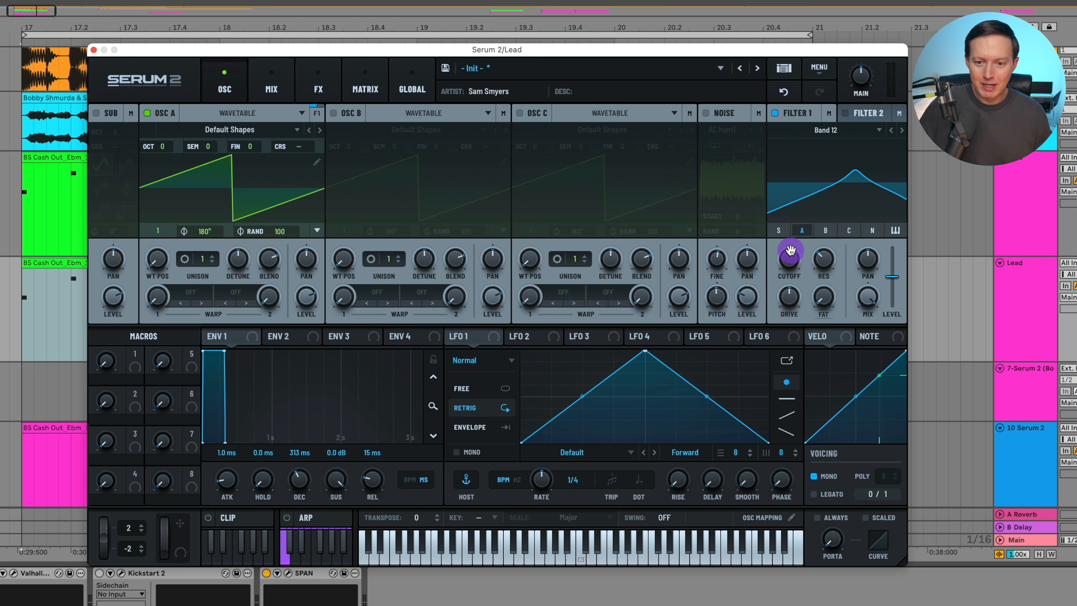
Close the Serum window and restart playback with the Lead track selected
left_click(93, 50)
left_click(1026, 212)
left_click(1019, 187)
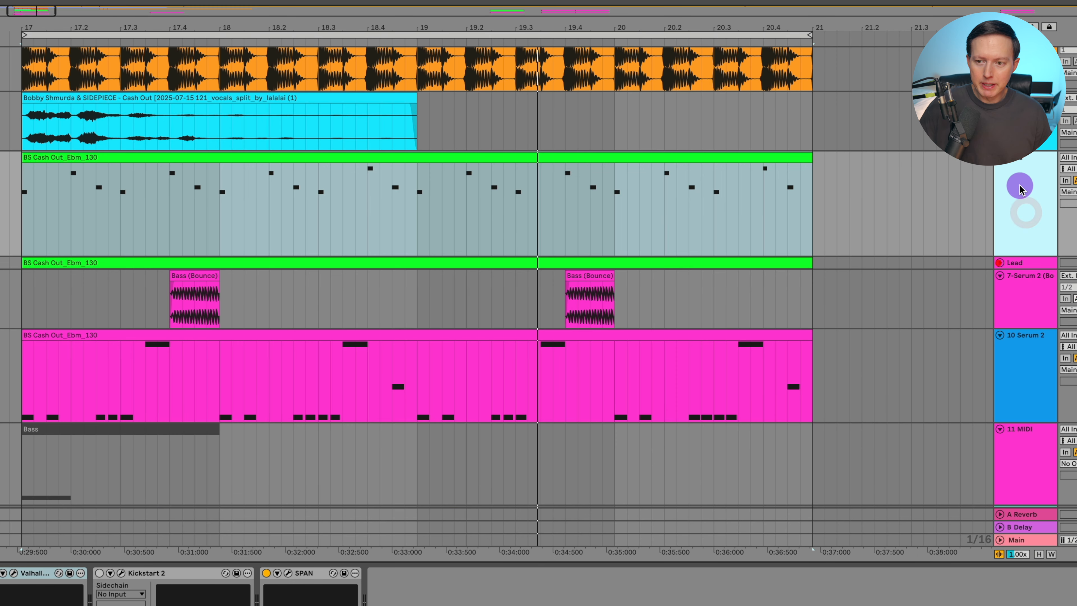
left_click(1002, 201)
key("space")
Reopen the Serum window and check the Filter 1 cutoff
left_click(1, 573)
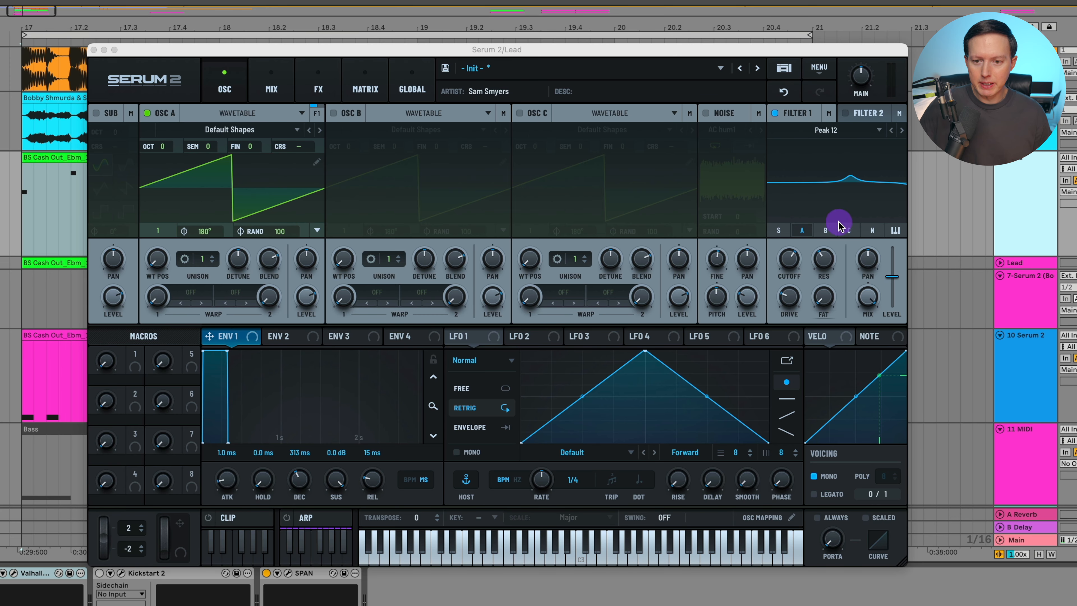
left_click(790, 260)
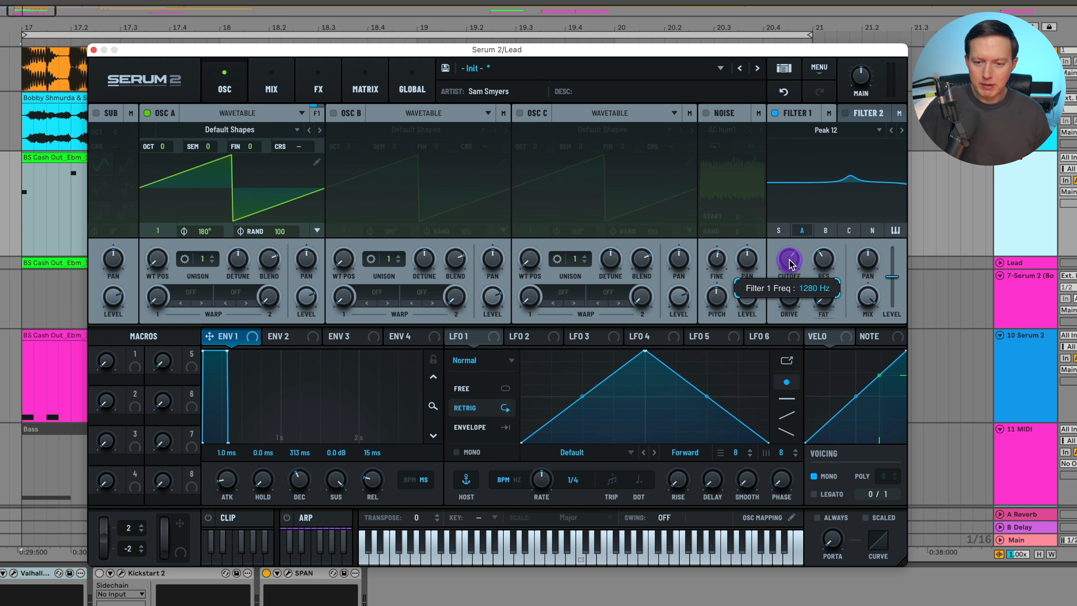
Bypass the Delay and Equalizer effects in Serum's FX rack
left_click(313, 87)
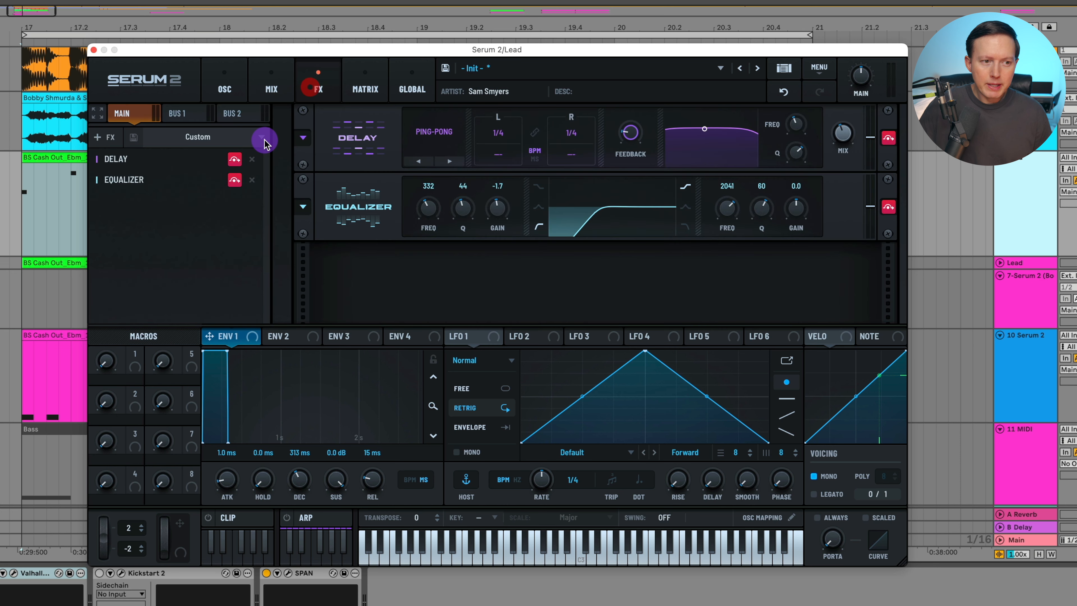
left_click(233, 160)
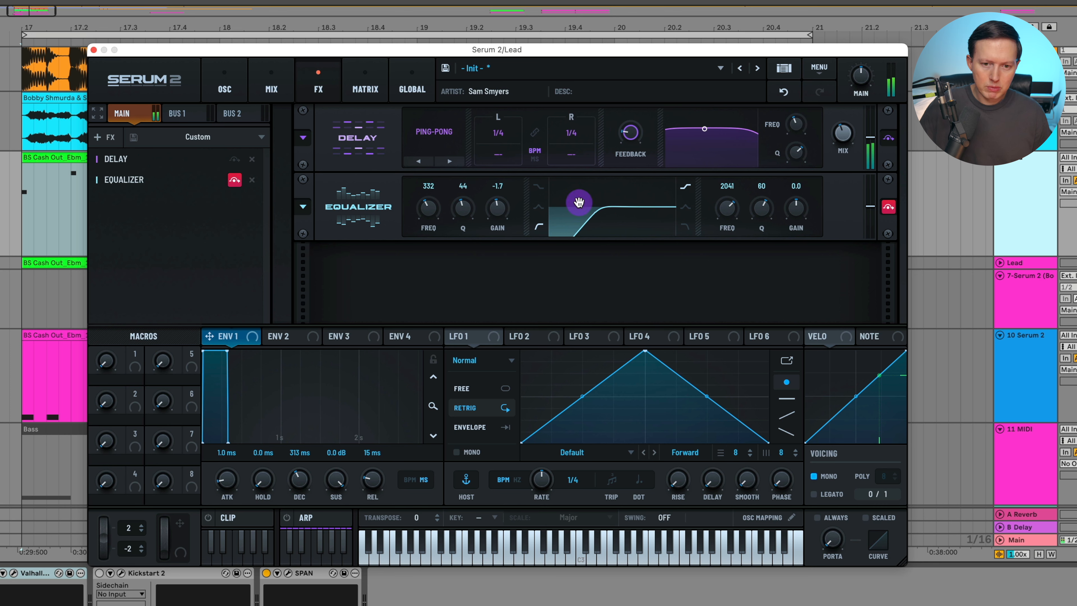
left_click(889, 207)
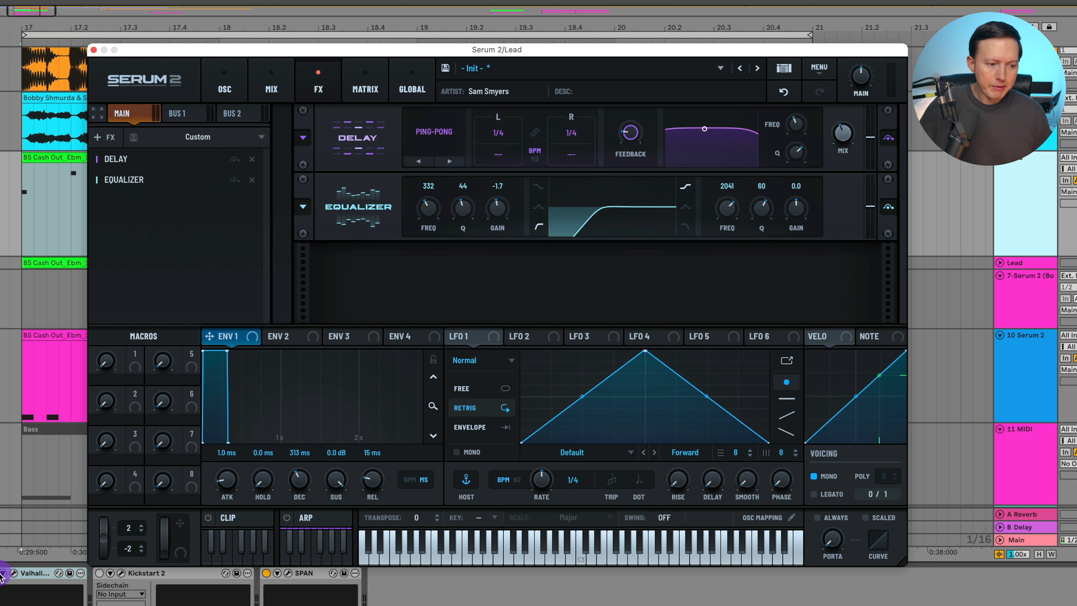
Open the Valhalla VintageVerb window and reposition it
left_click(14, 573)
left_click_drag(485, 203, 523, 157)
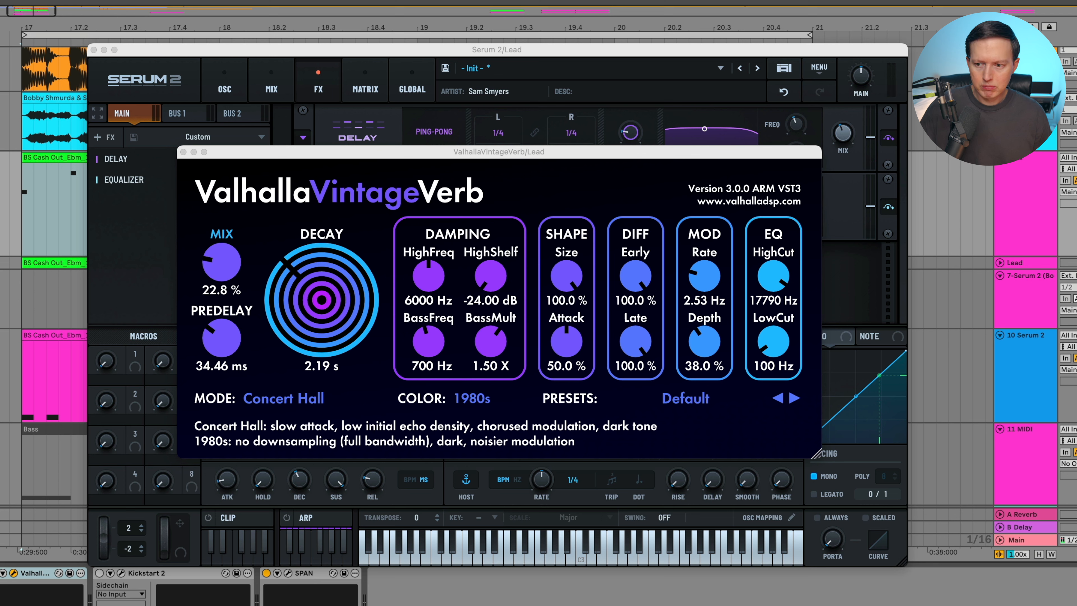
Delete the extra collapsed Lead track from the arrangement
left_click(1026, 264)
key("Delete")
left_click(1023, 224)
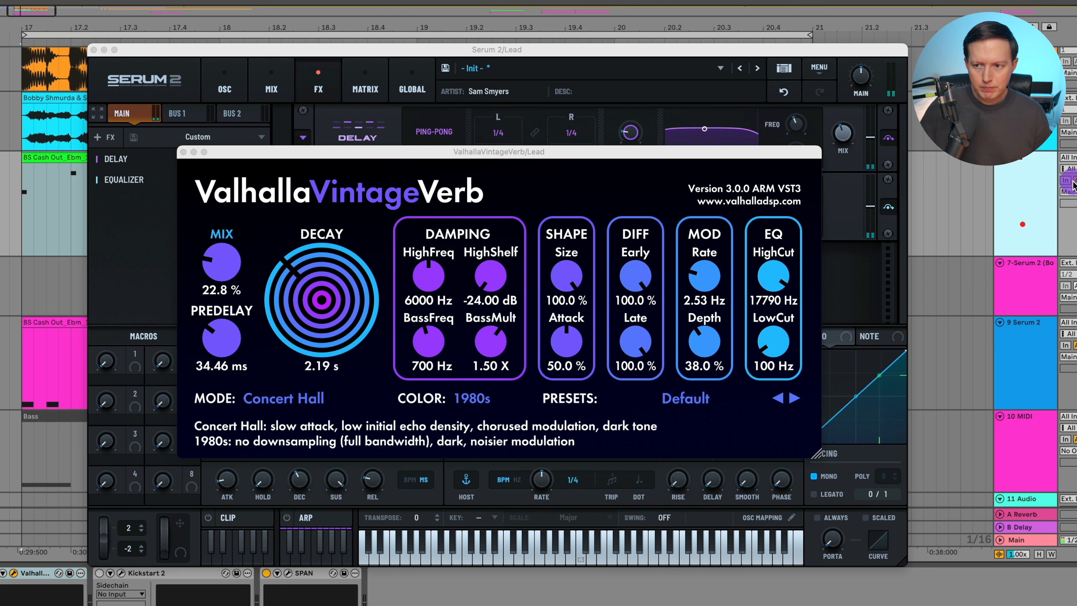
Close the Valhalla VintageVerb and Serum plugin windows
left_click(704, 154)
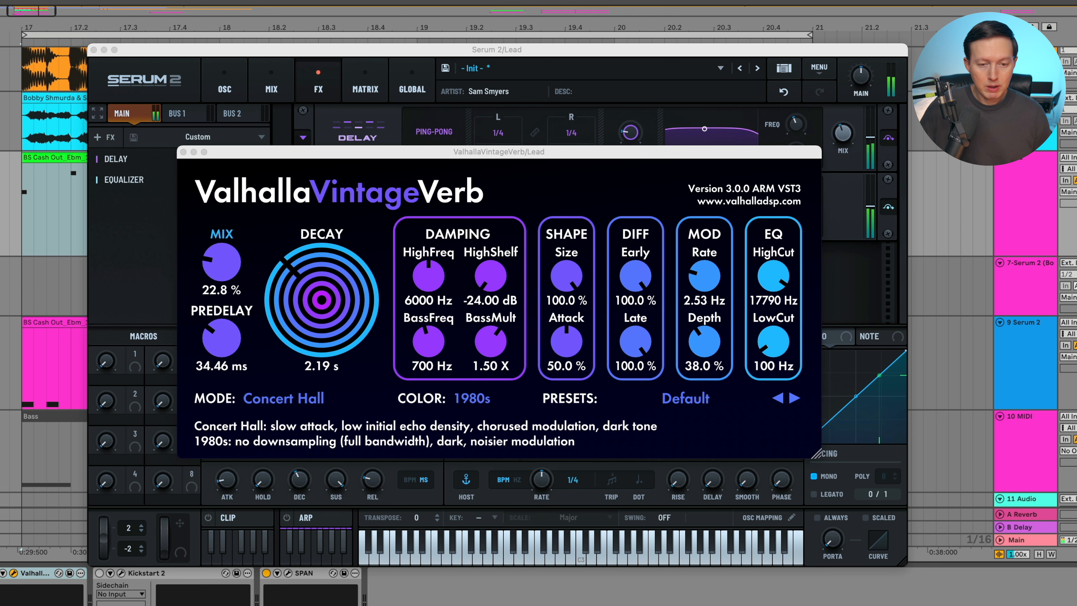
left_click(107, 58)
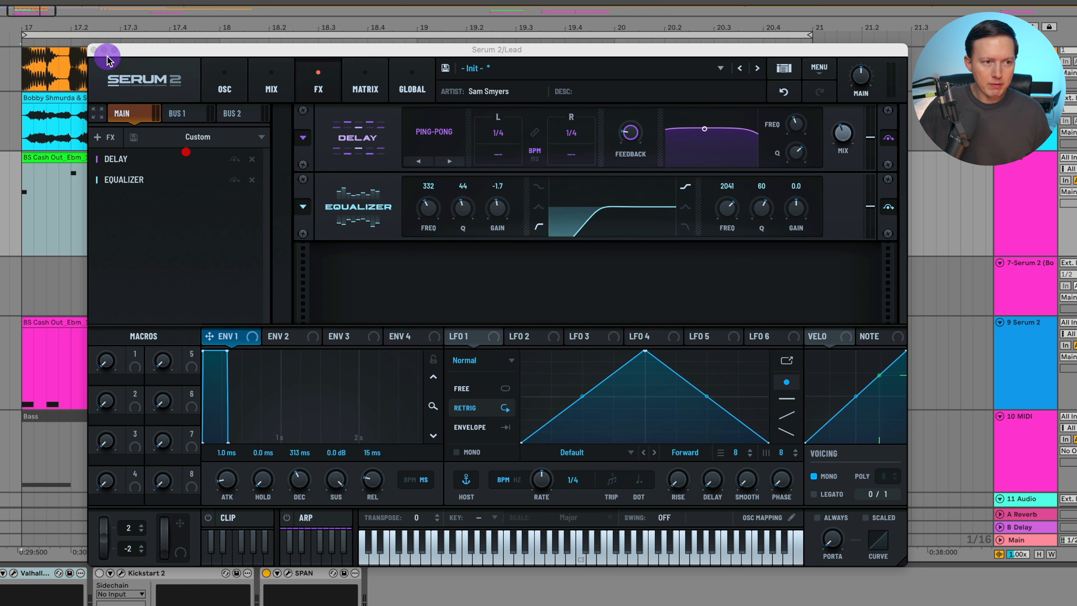
left_click(93, 49)
scroll(1030, 179, "down", 2)
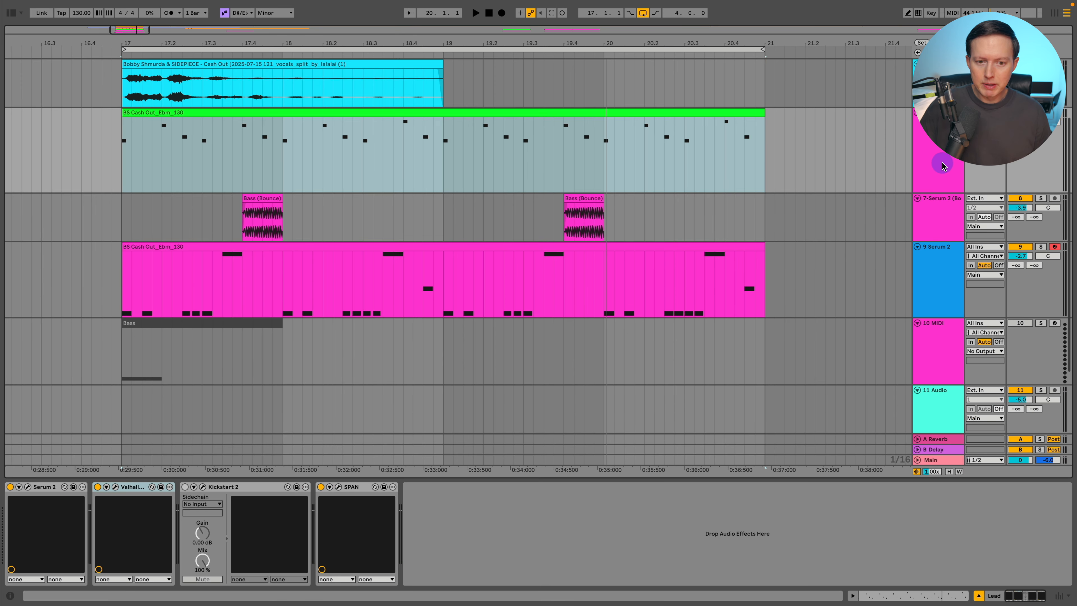
Scroll through the arrangement tracks during playback and select the Serum 2 track
scroll(942, 166, "down", 2)
key("space")
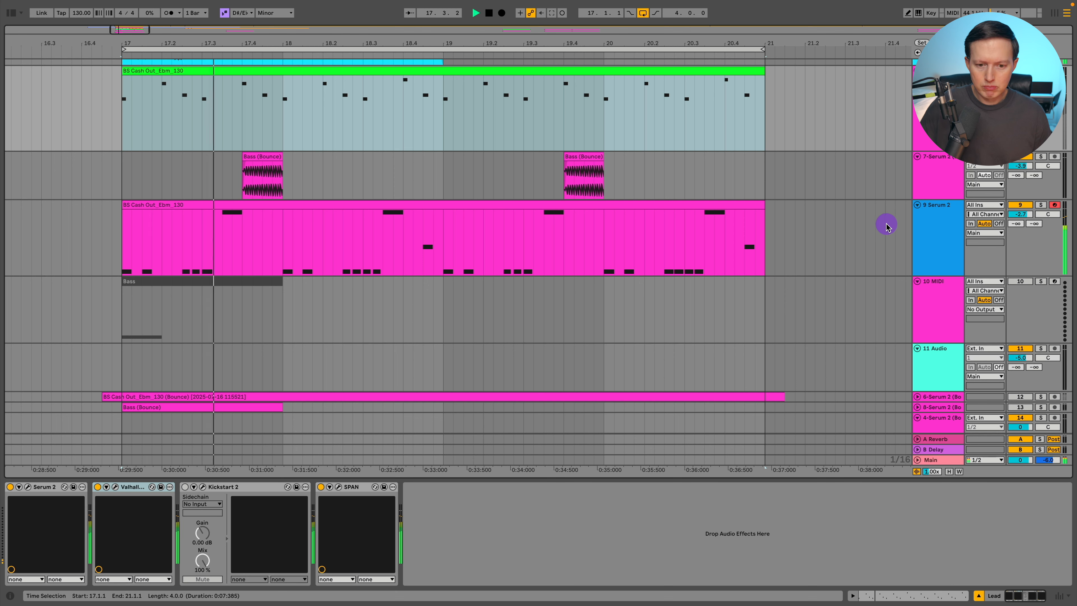
scroll(892, 271, "up", 3)
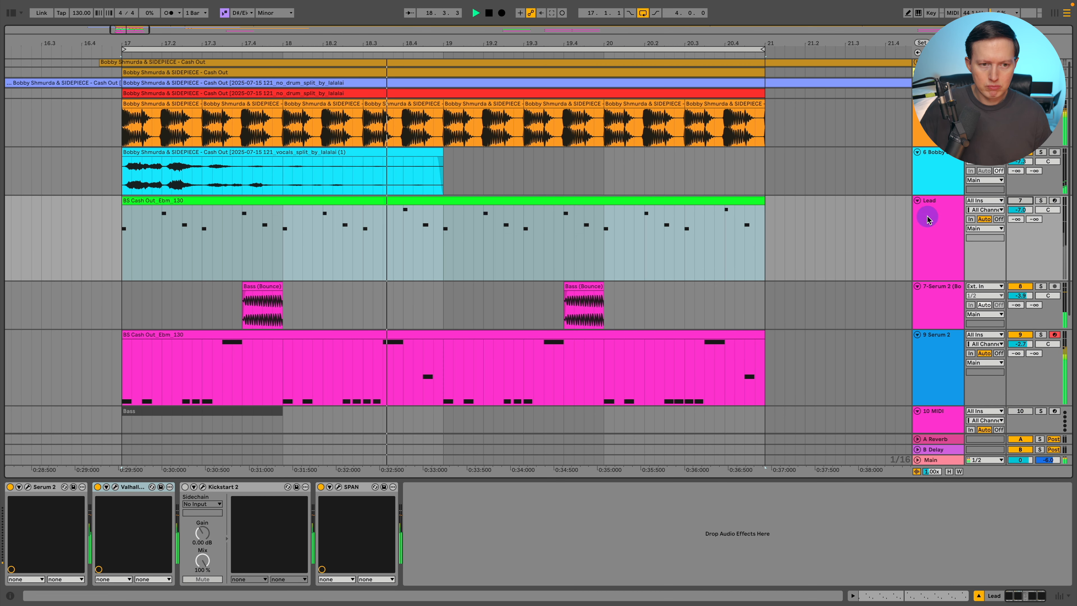
scroll(830, 167, "down", 2)
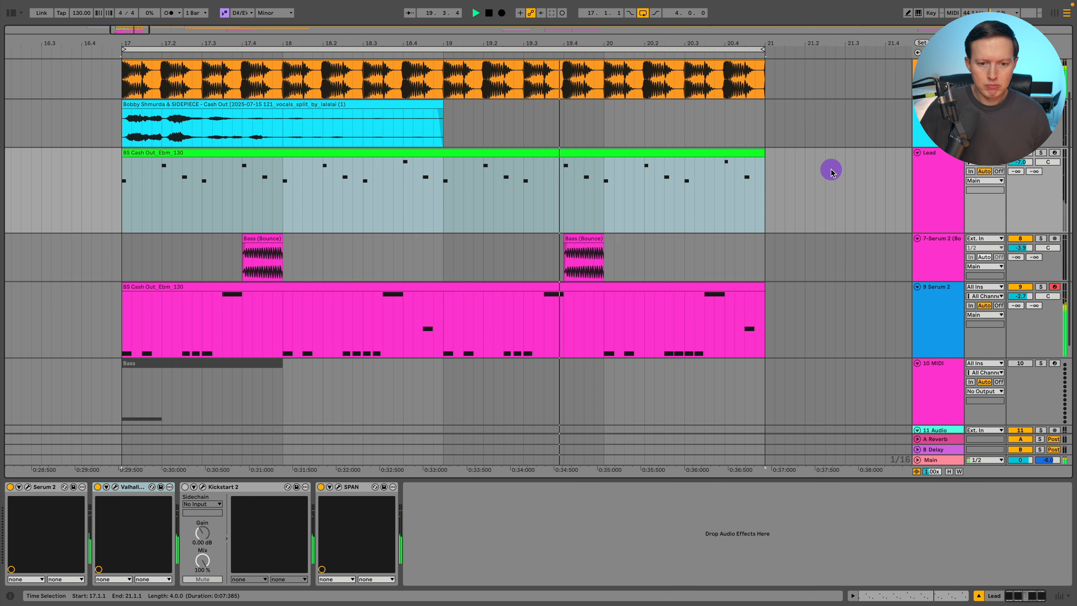
scroll(831, 169, "down", 3)
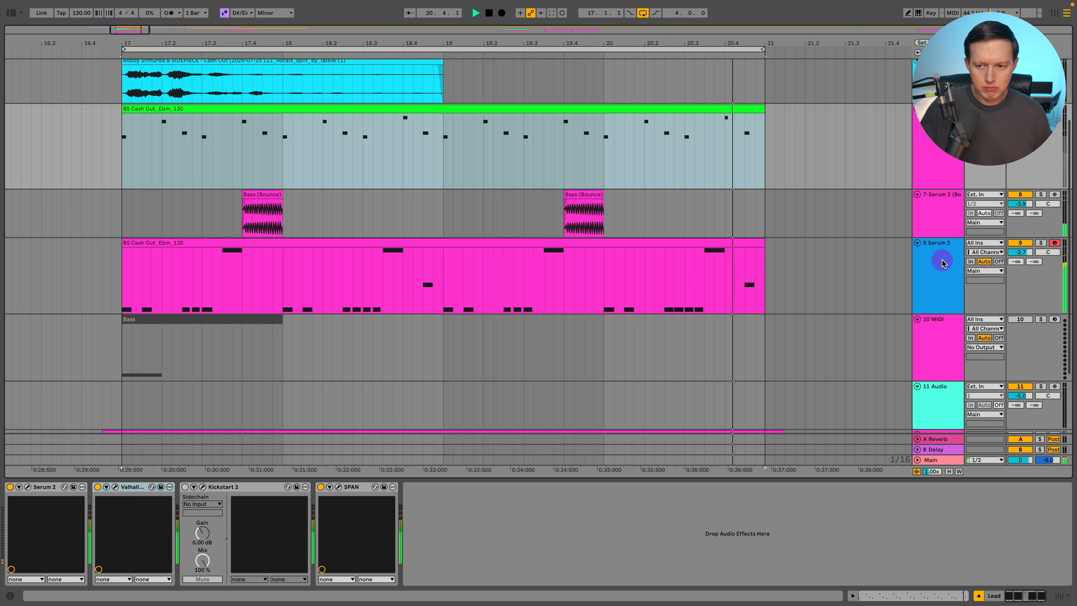
left_click(942, 264)
key("space")
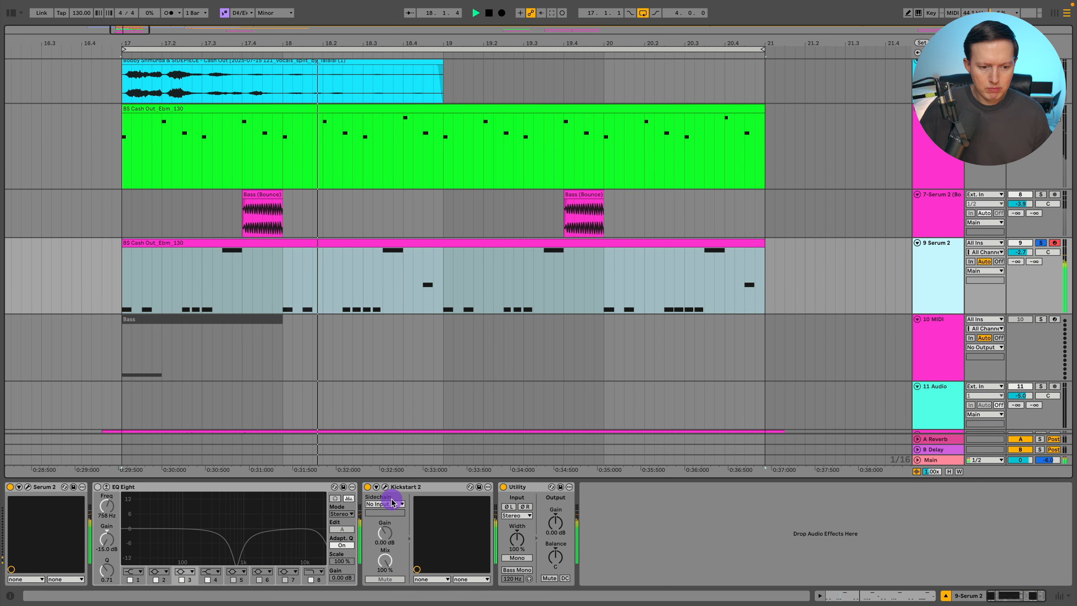
Open the Kickstart 2 plugin window on the Serum 2 track, reposition it, toggle the device, and close it
left_click(385, 486)
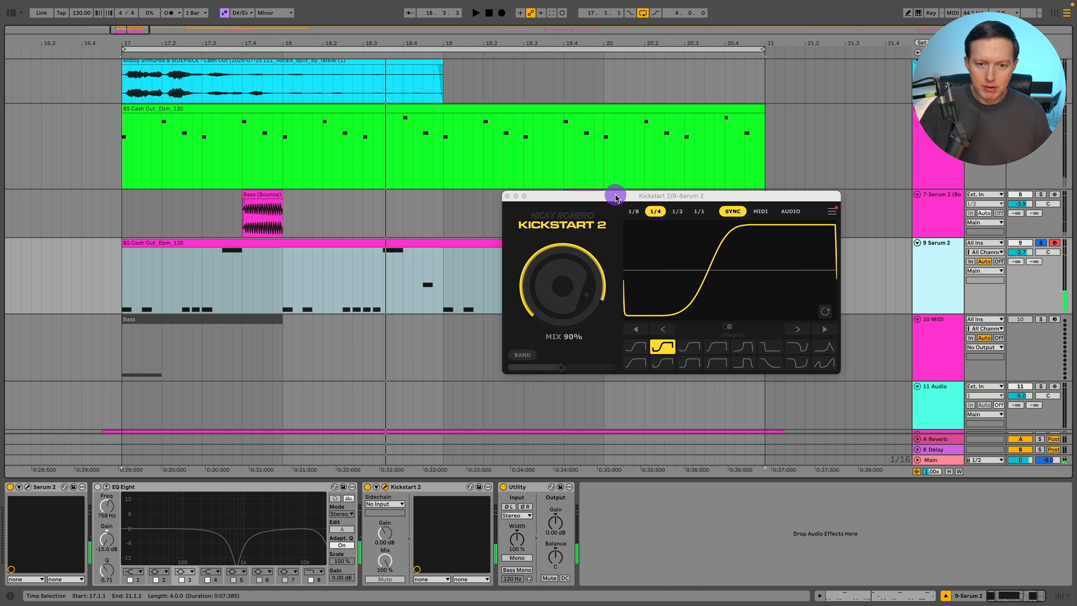
left_click_drag(616, 197, 462, 158)
left_click(363, 486)
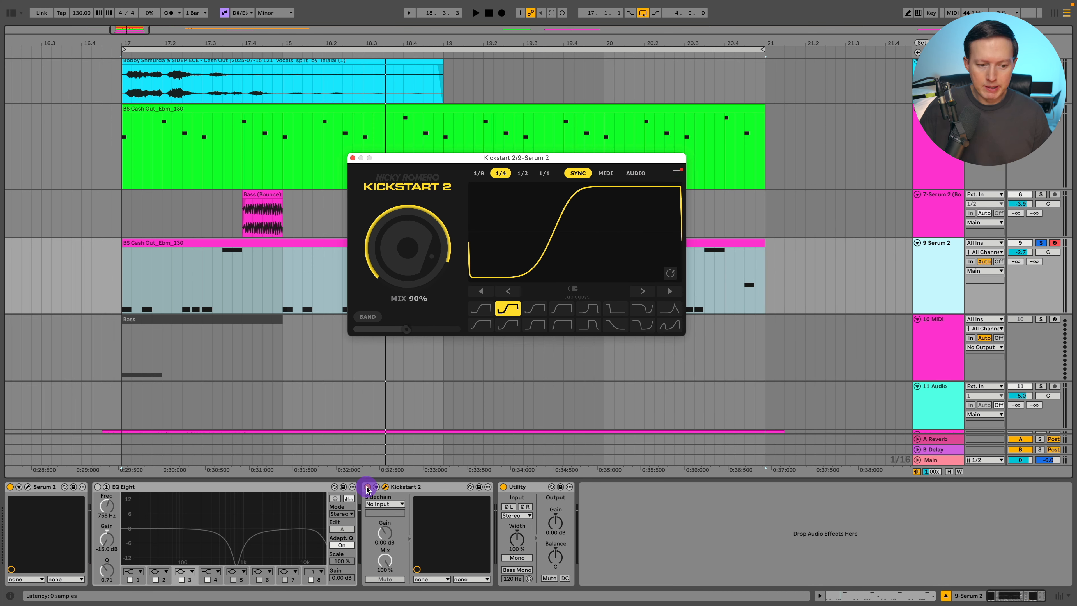
key("space")
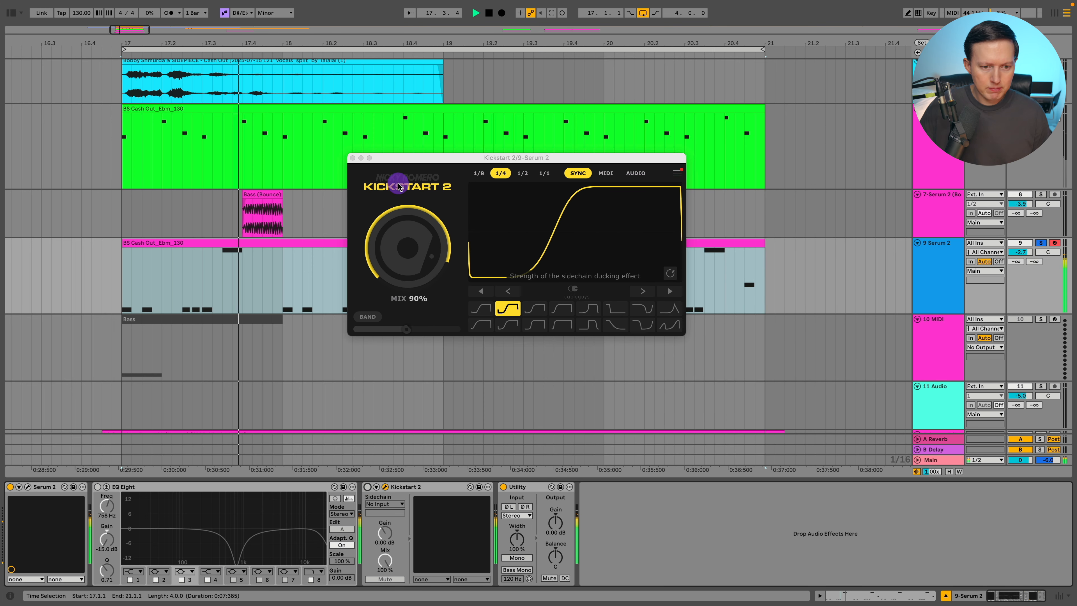
left_click(352, 158)
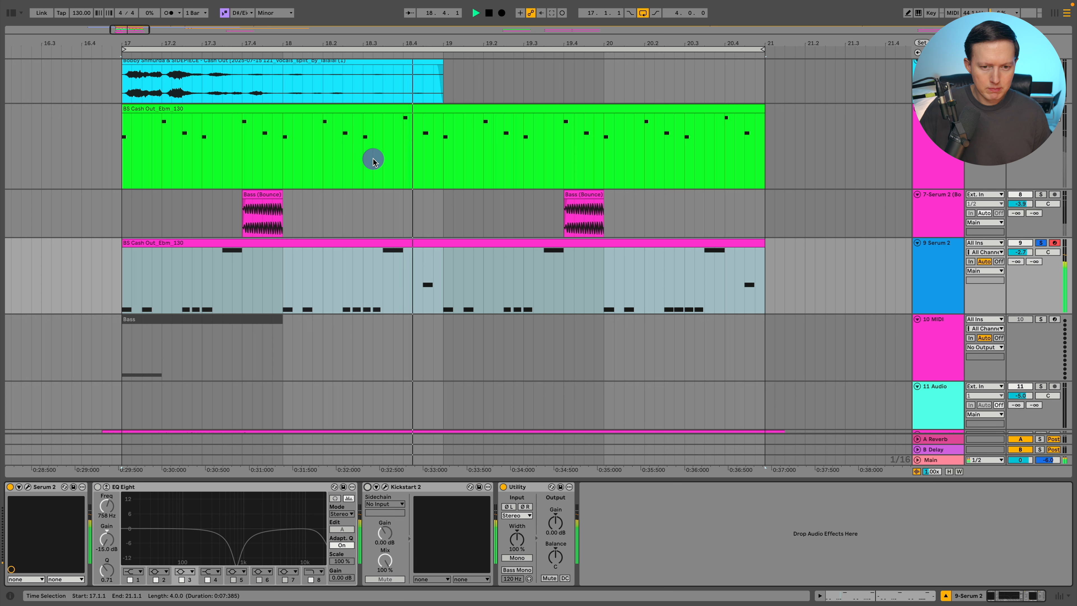
Solo the Bass (Bounce) track and audition it alongside the Serum 2 track
left_click(232, 214)
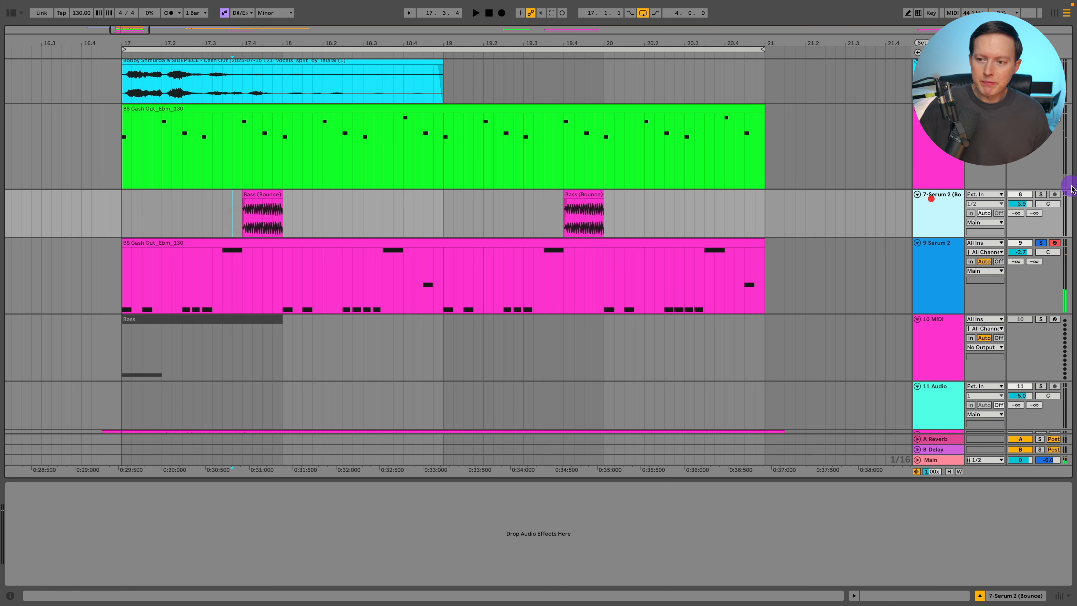
left_click(1041, 195)
key("space")
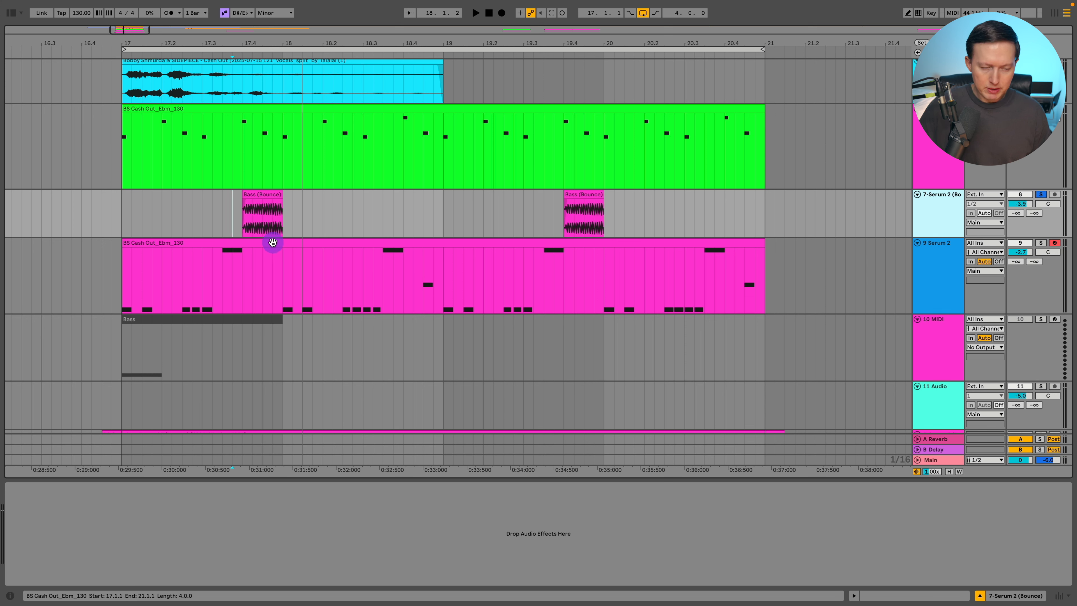
left_click(125, 219)
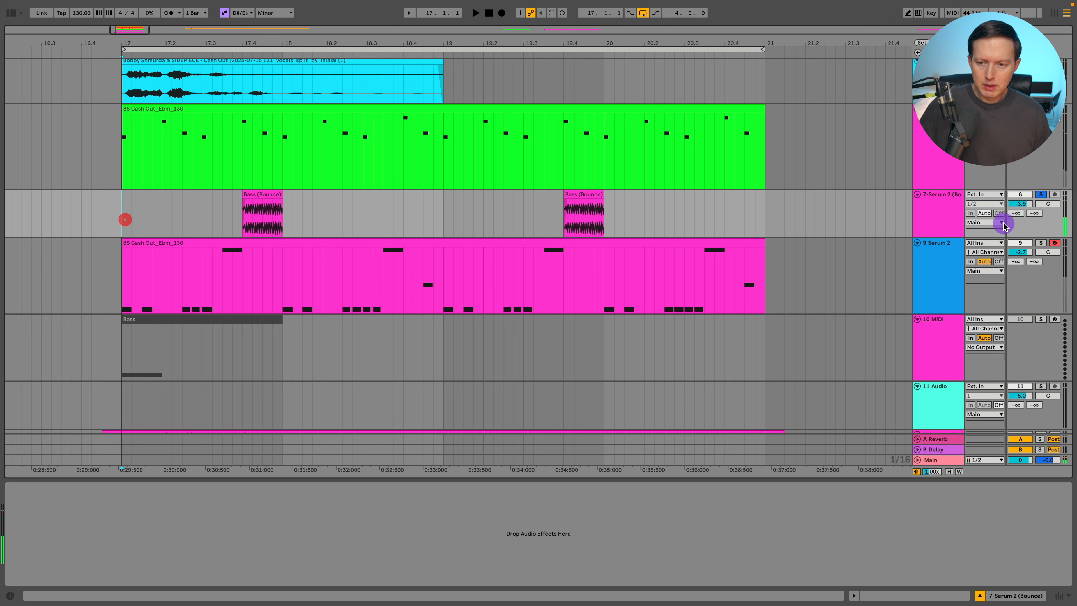
left_click(1031, 239)
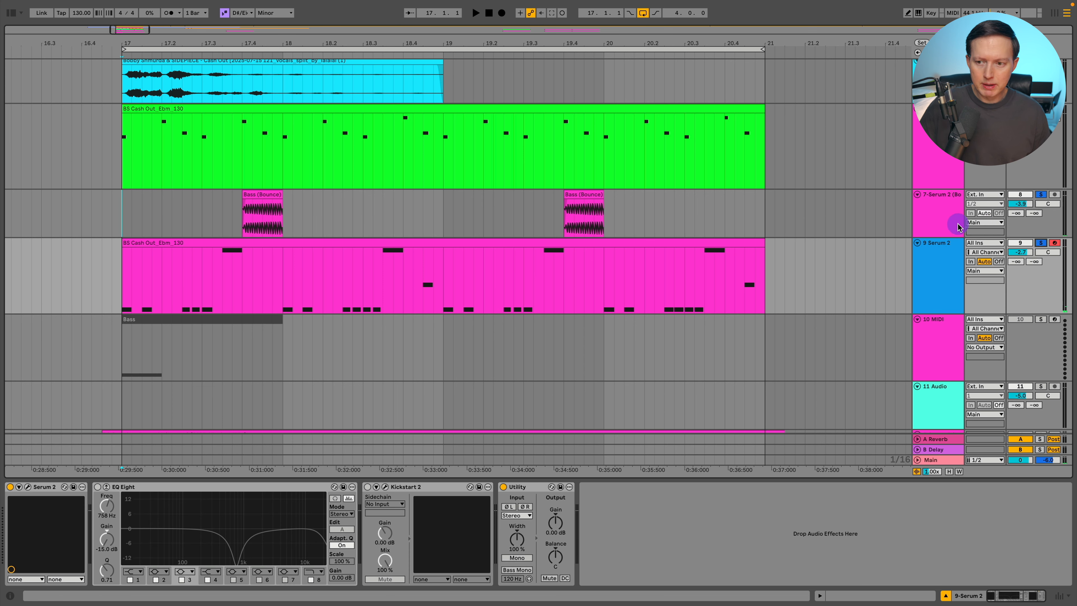
key("space")
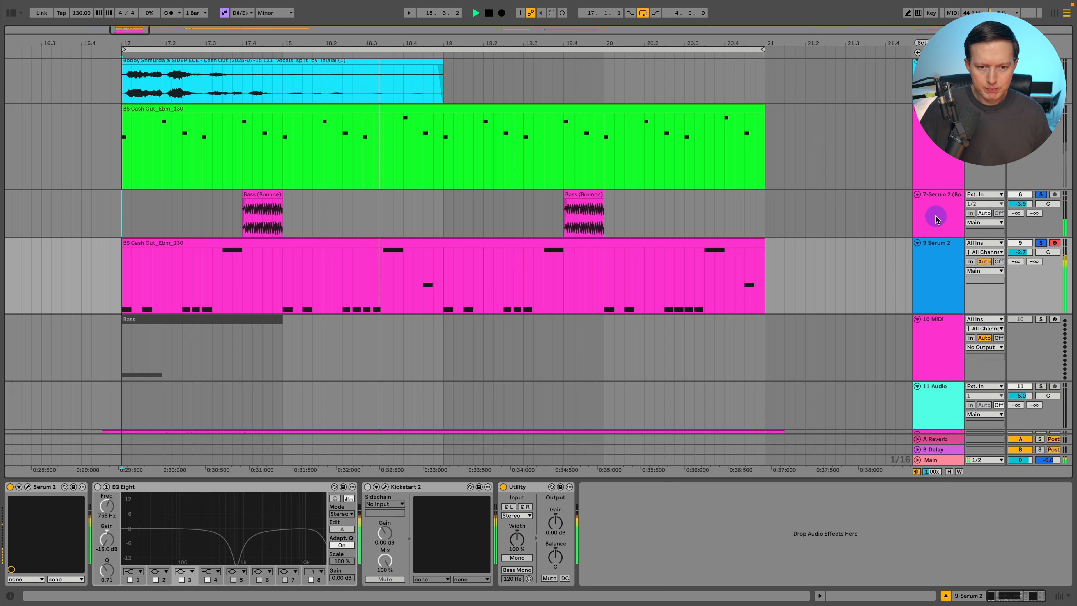
Open the Serum 2 MIDI clip in the piano roll to inspect its notes, then return to the device view
left_click(956, 219)
left_click(928, 265)
double_click(661, 240)
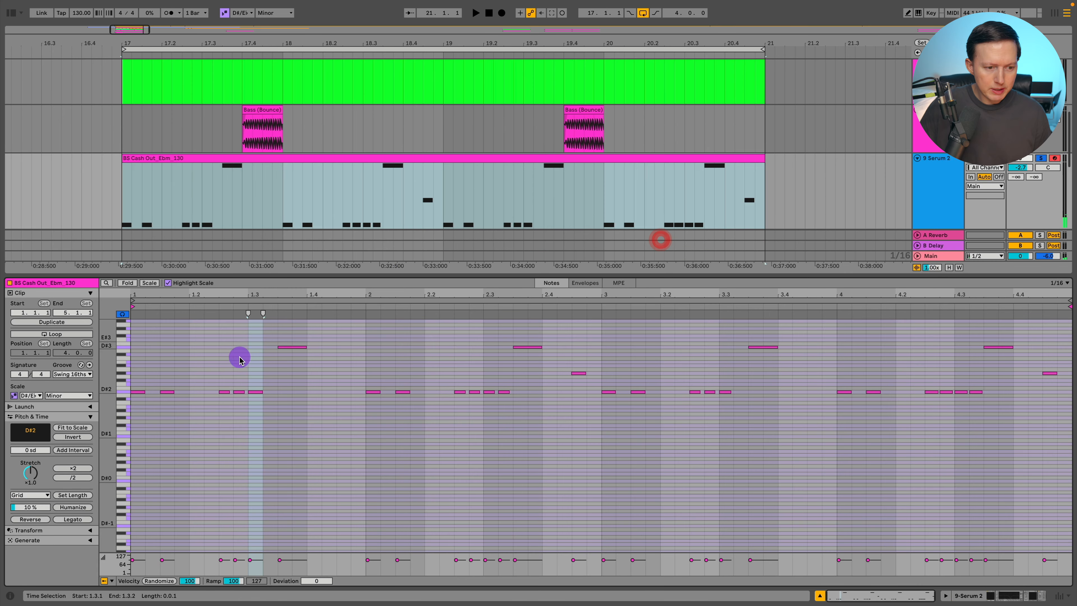
left_click_drag(113, 385, 123, 386)
scroll(277, 396, "up", 5)
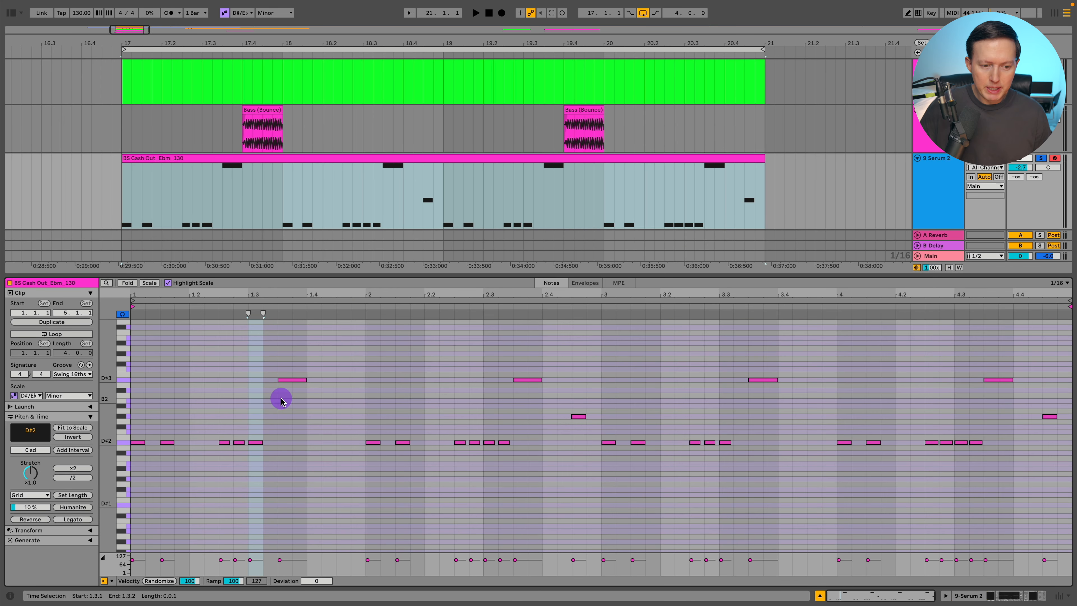
left_click(1040, 158)
key("space")
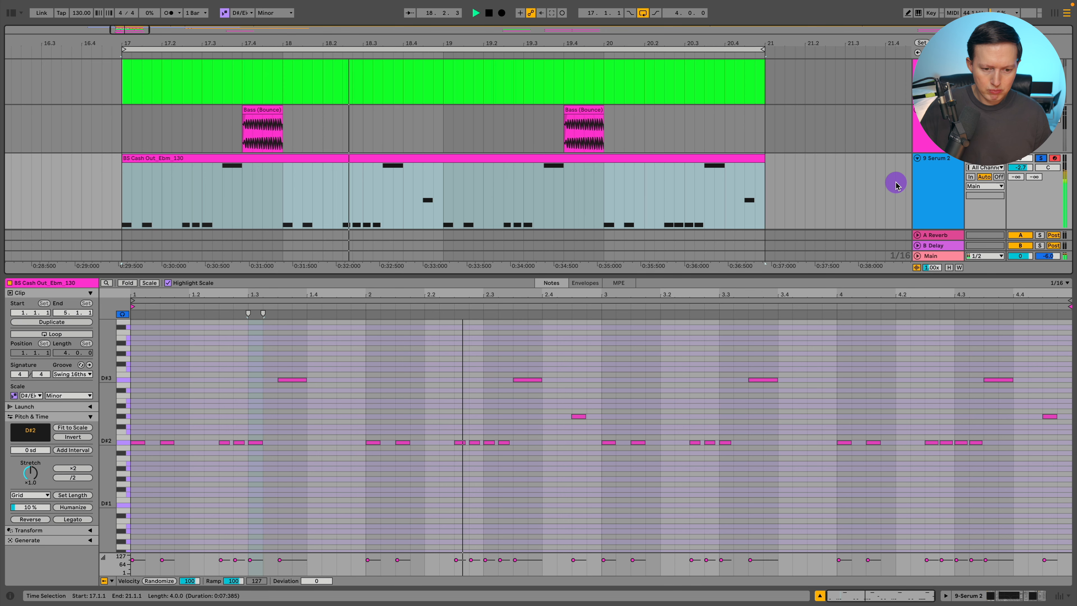
key("shift+Tab")
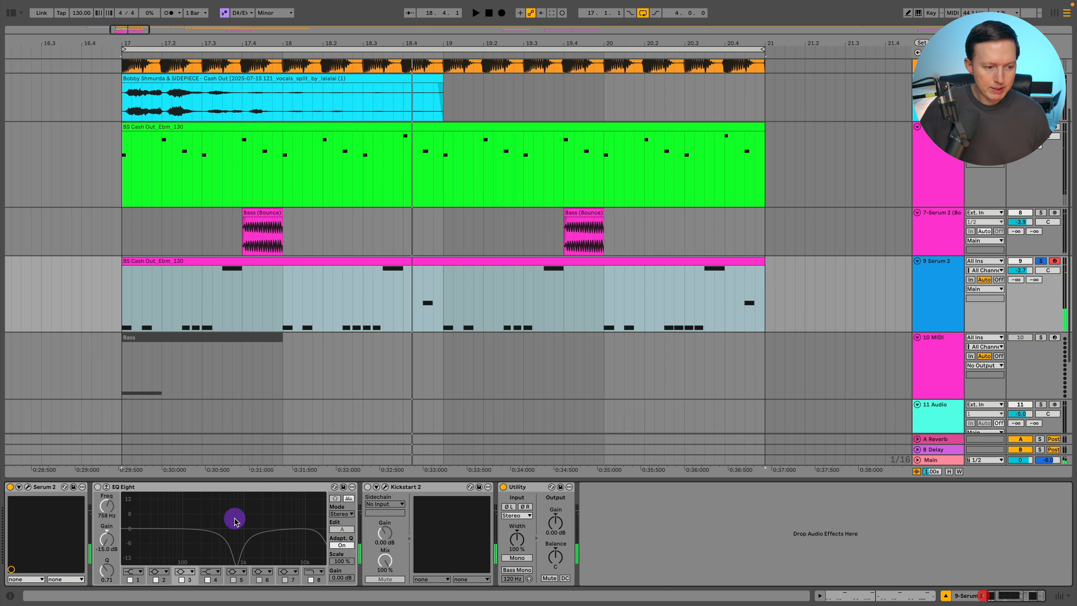
Open Serum, try shortening the Env 1 release, and undo the change
left_click(28, 487)
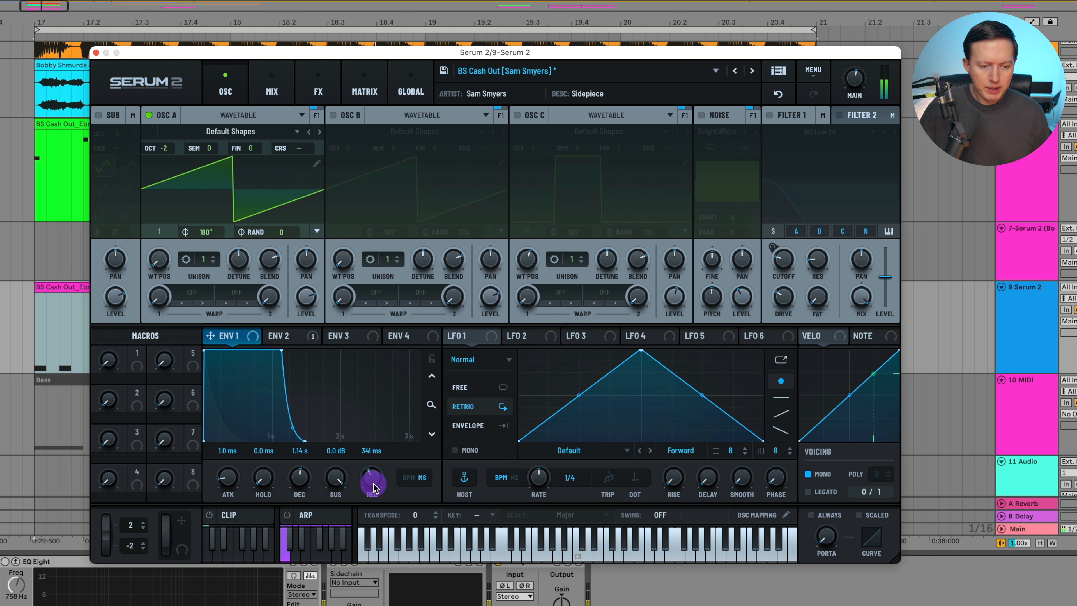
left_click_drag(370, 480, 372, 502)
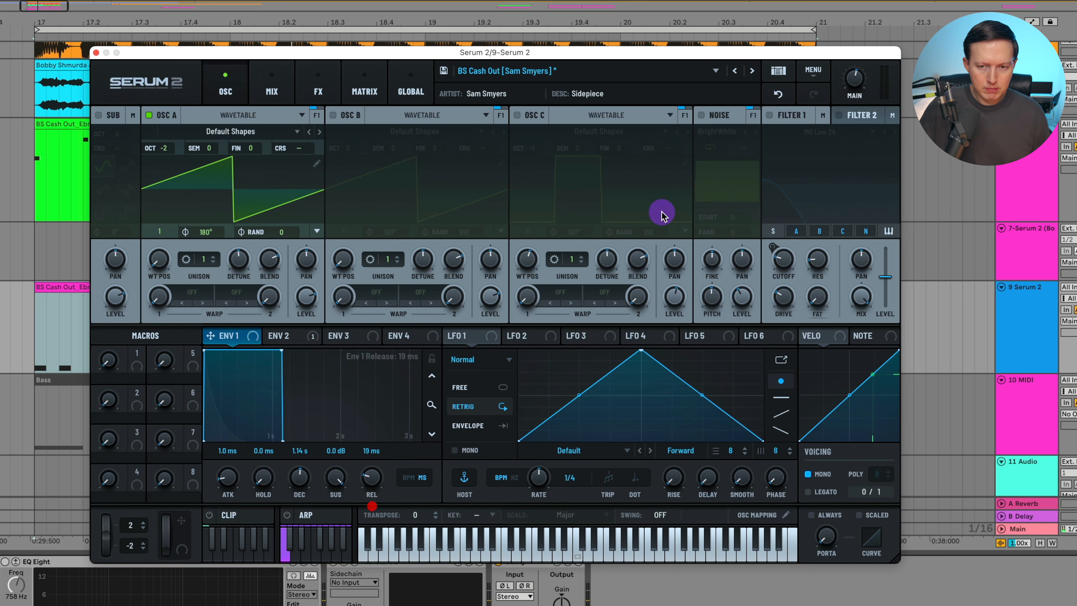
left_click(778, 93)
left_click(779, 94)
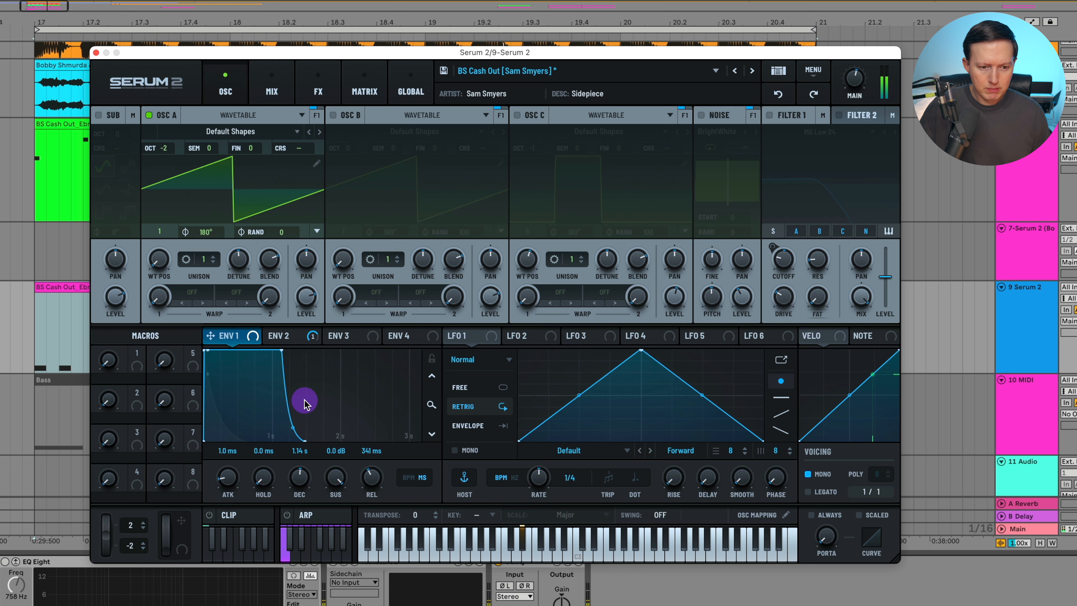
Enable Filter 1 and assign Env 2 to modulate its cutoff by 40%
left_click(292, 337)
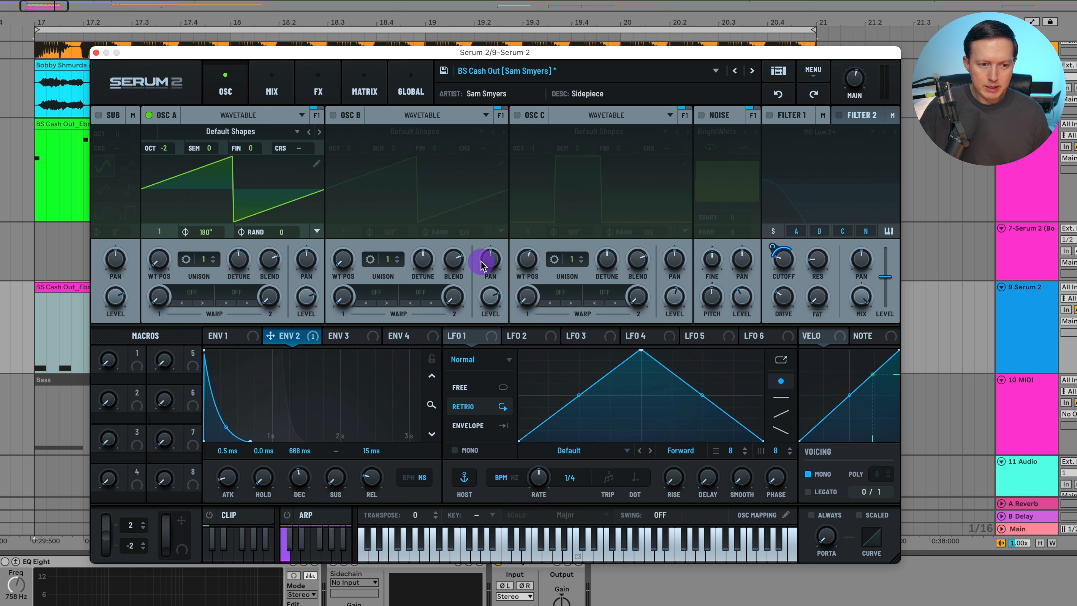
left_click(768, 116)
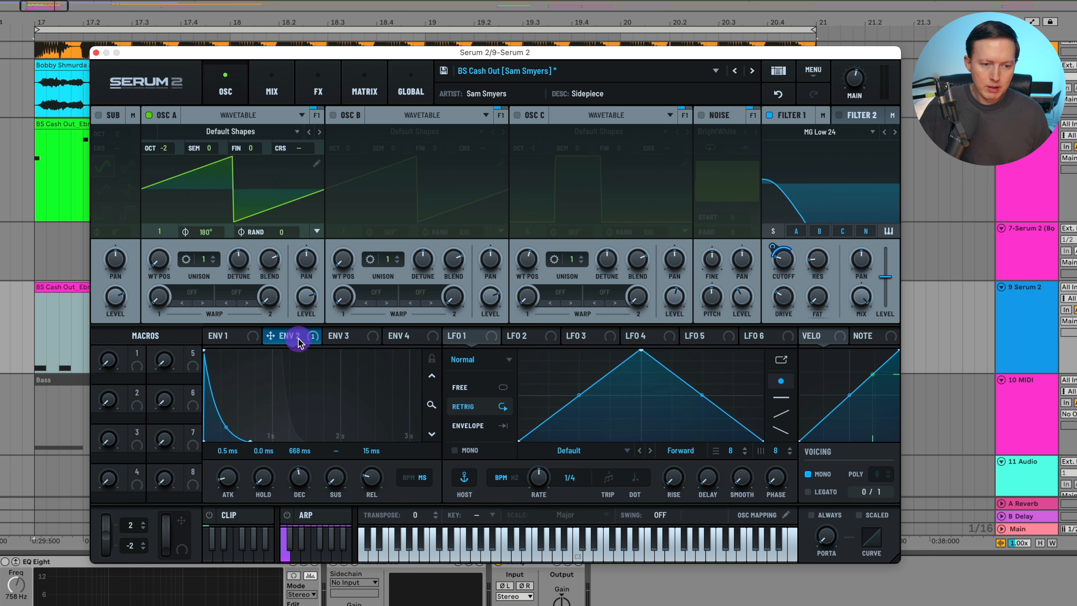
left_click_drag(299, 342, 781, 260)
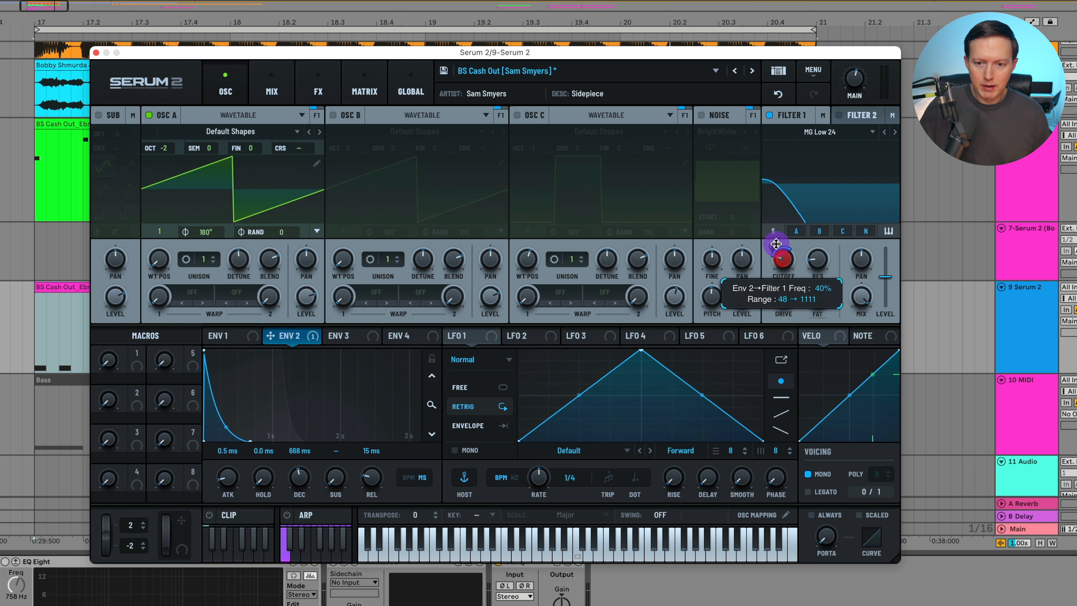
left_click(775, 245)
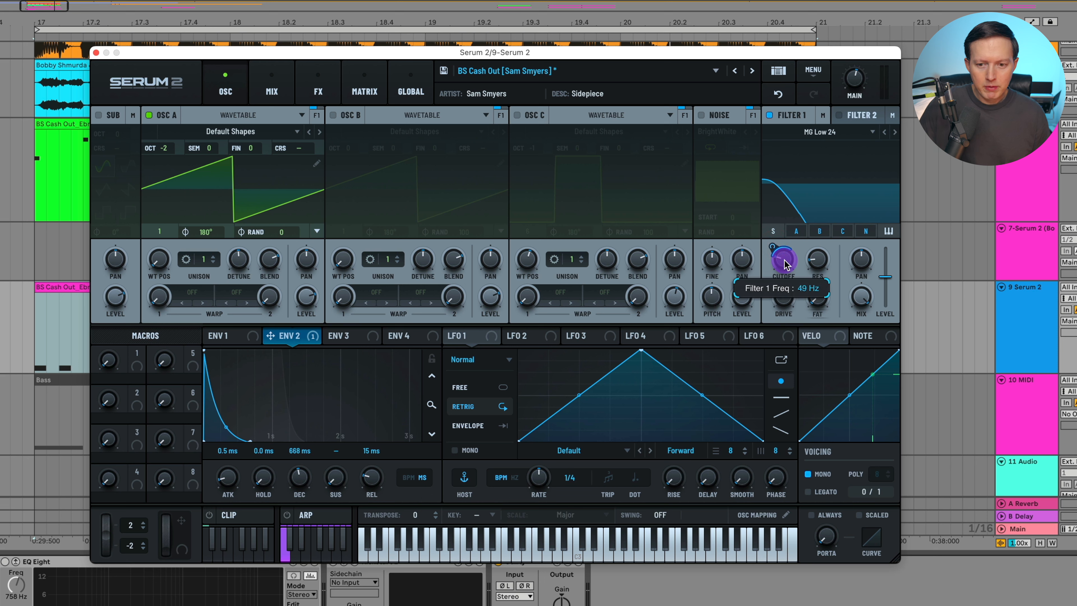
Adjust Filter 1's resonance and drive knobs
left_click(818, 262)
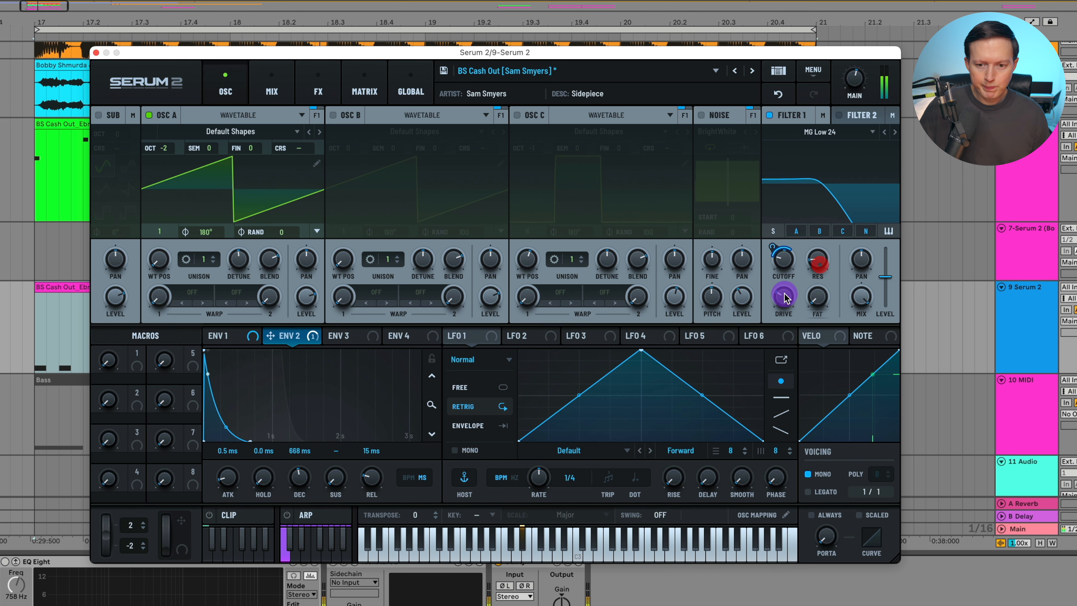
mouse_move(785, 294)
left_click(817, 259)
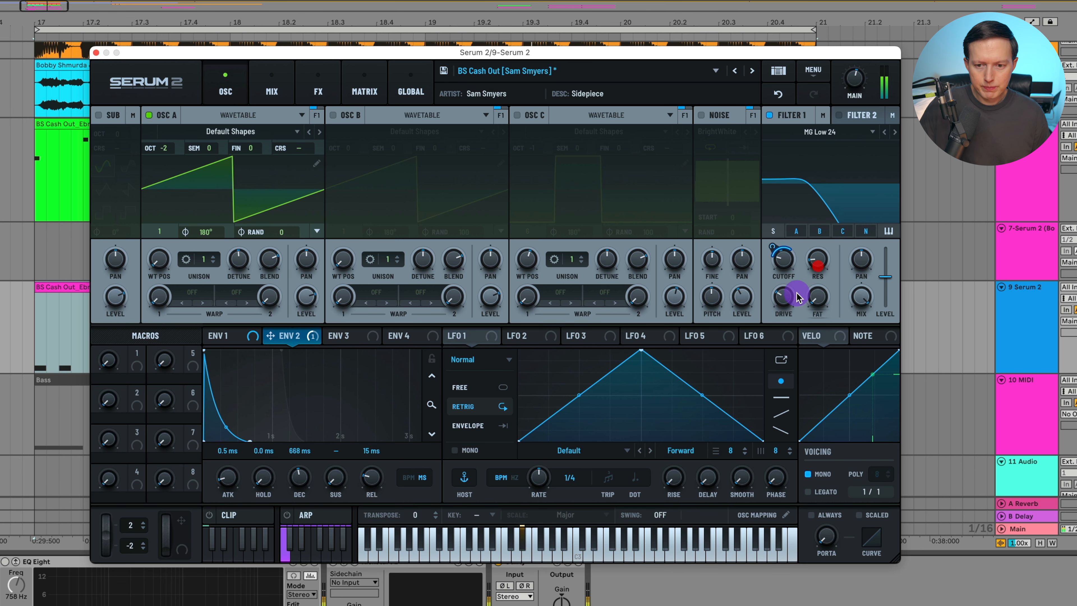
left_click(786, 303)
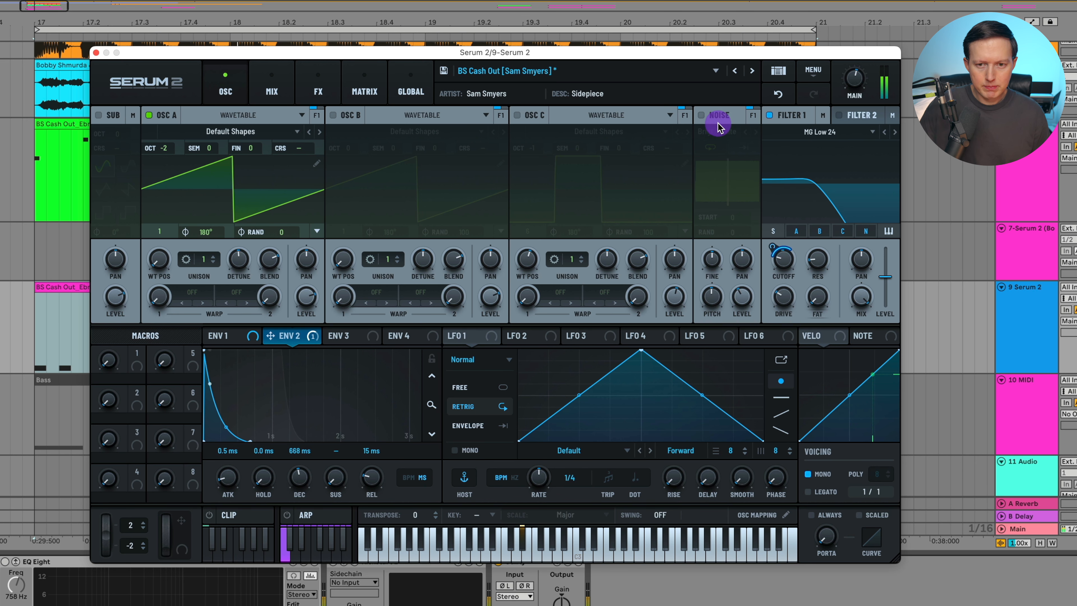
Enable the Noise oscillator with the BrightWhite sample and audition the lead
left_click(701, 115)
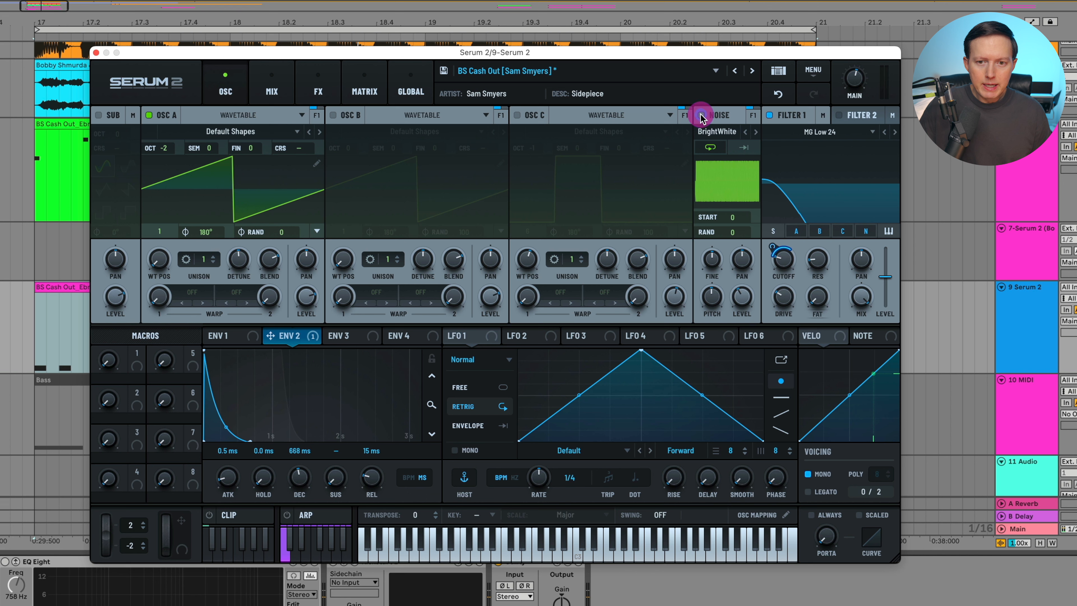
left_click(724, 131)
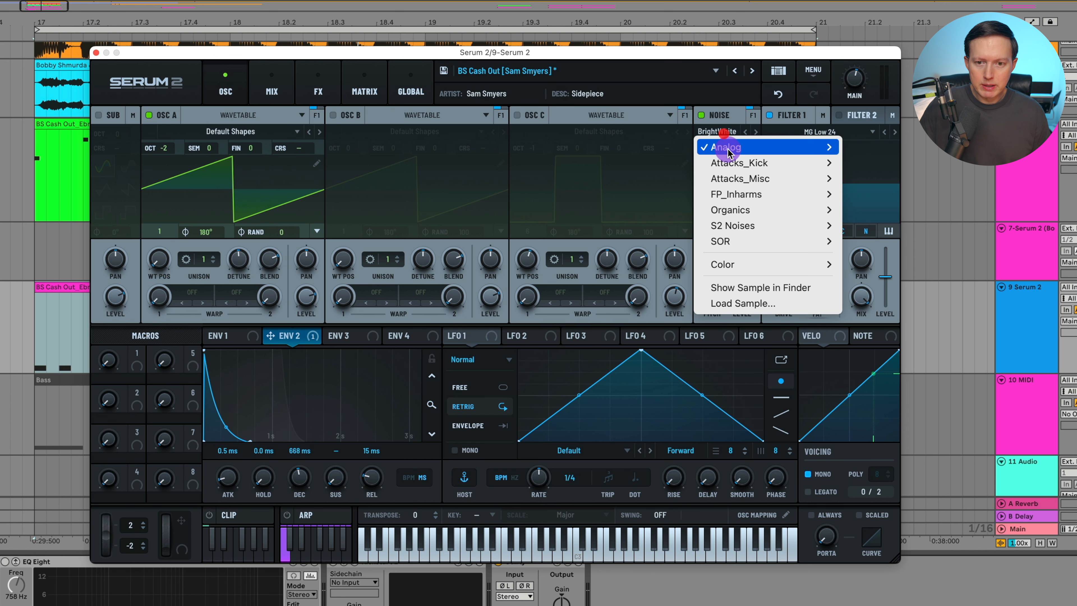
mouse_move(728, 152)
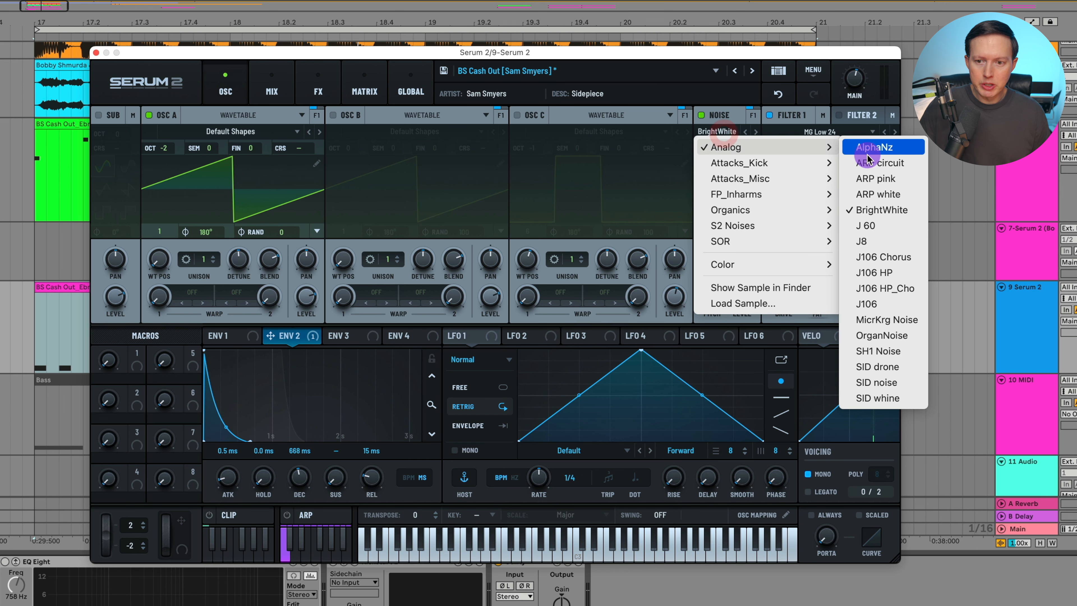
left_click(734, 120)
key("space")
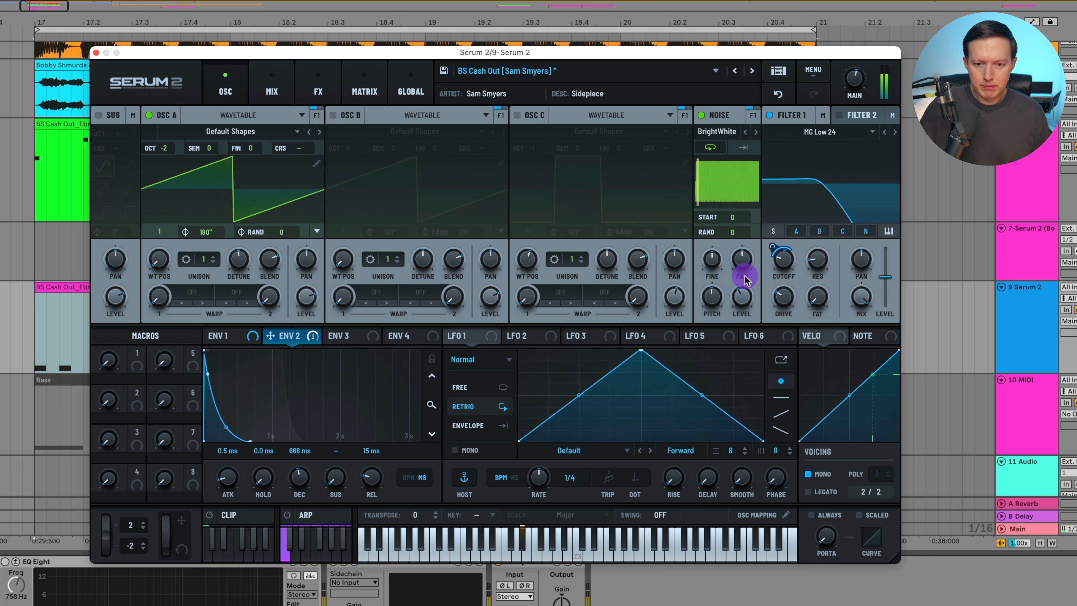
key("space")
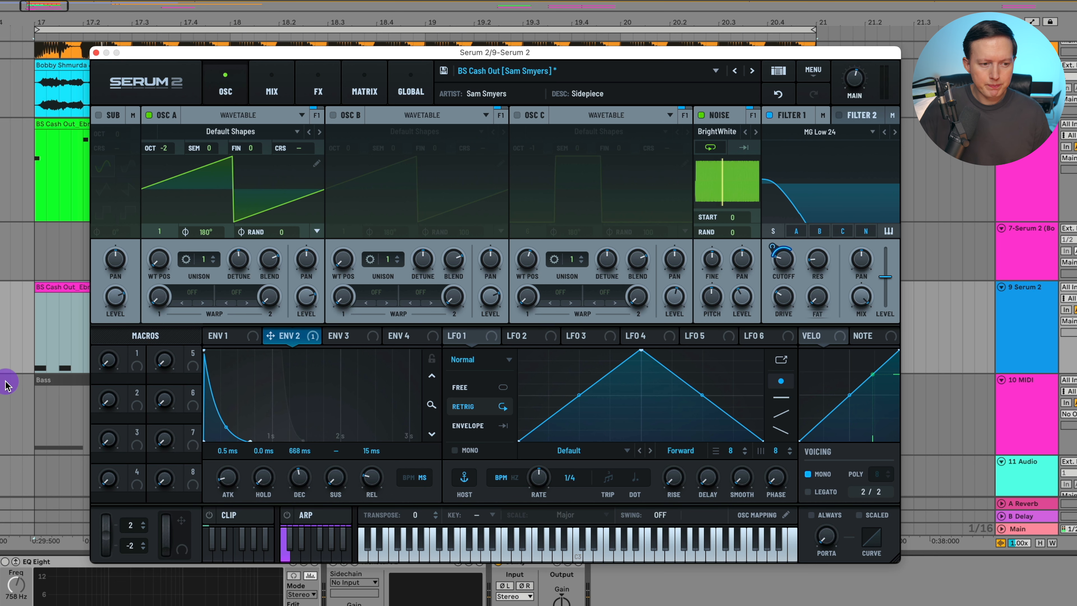
key("space")
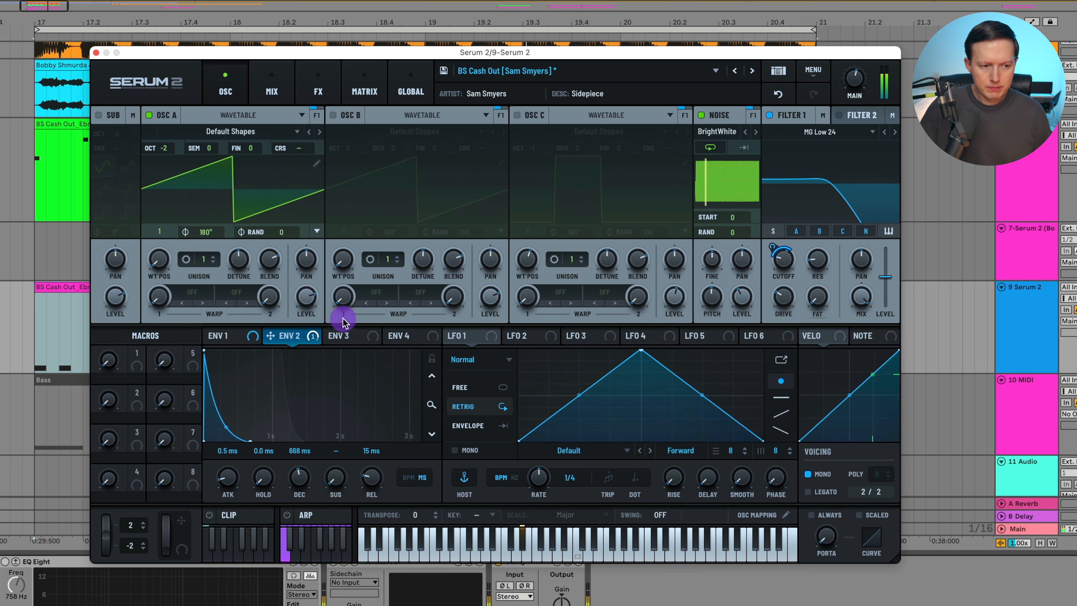
key("space")
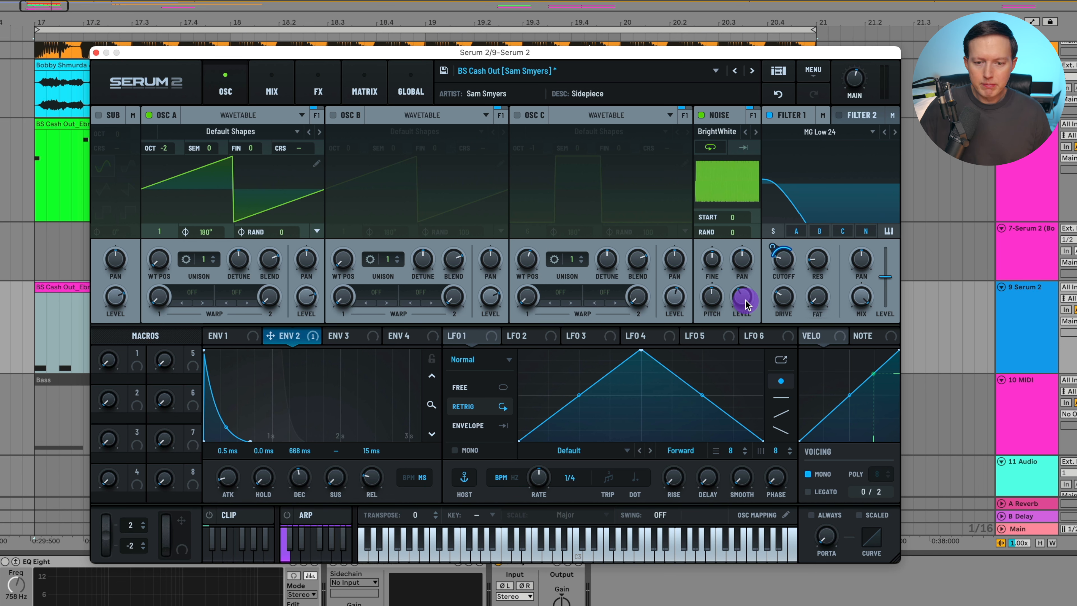
Play the lead and raise the Noise oscillator's level slightly
mouse_move(746, 303)
key("space")
mouse_move(746, 298)
left_mouse_down()
mouse_move(760, 252)
mouse_move(746, 289)
left_mouse_up()
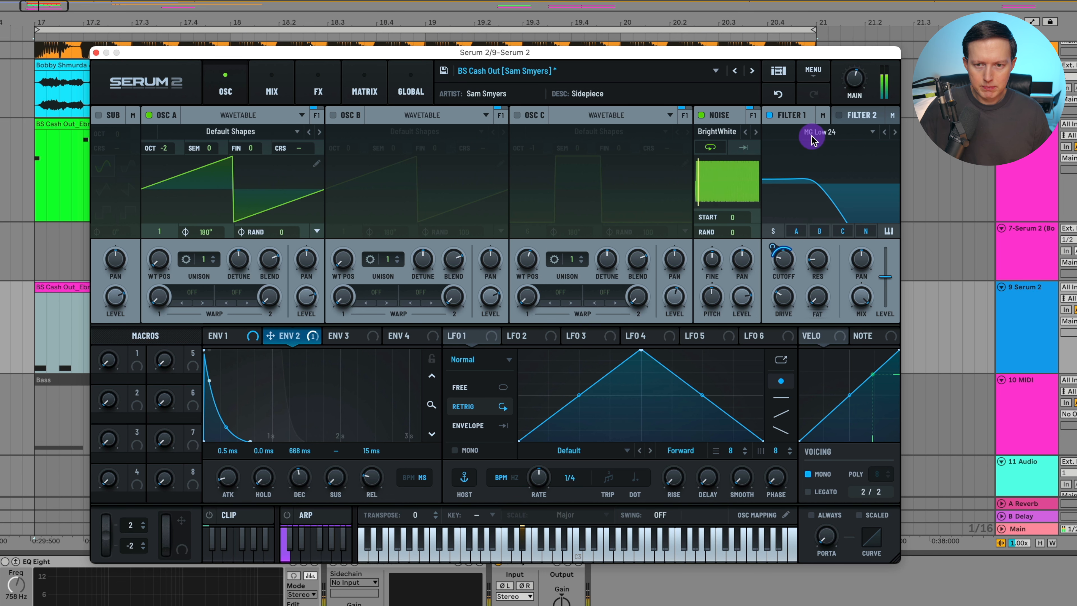
Assign Macro 1 to Filter 1's cutoff and turn the macro to test it
left_click(781, 93)
left_click(69, 414)
left_click_drag(132, 363, 785, 261)
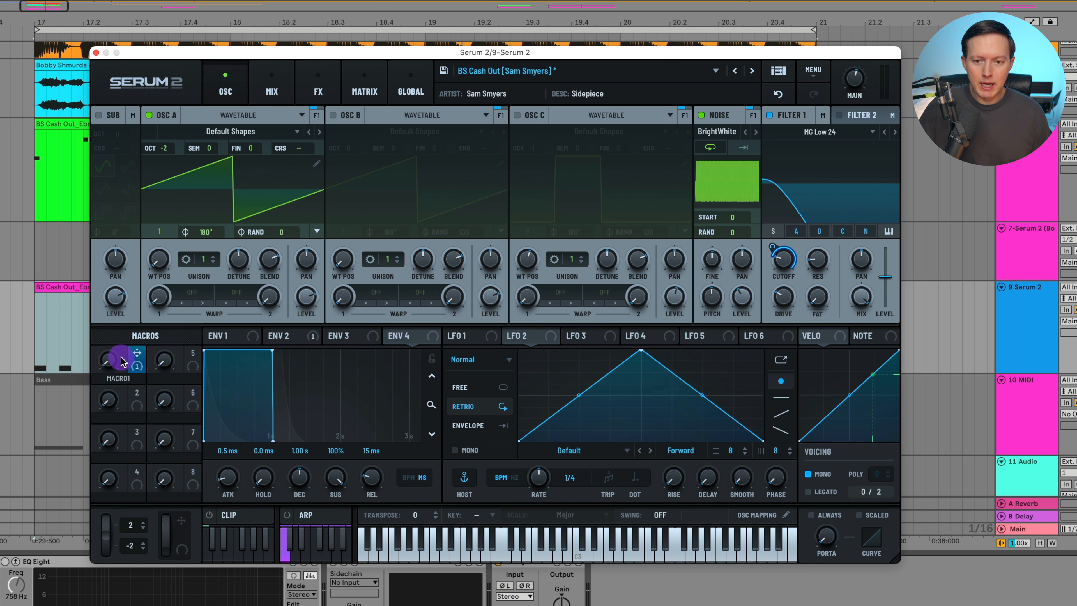
left_click_drag(121, 361, 132, 423)
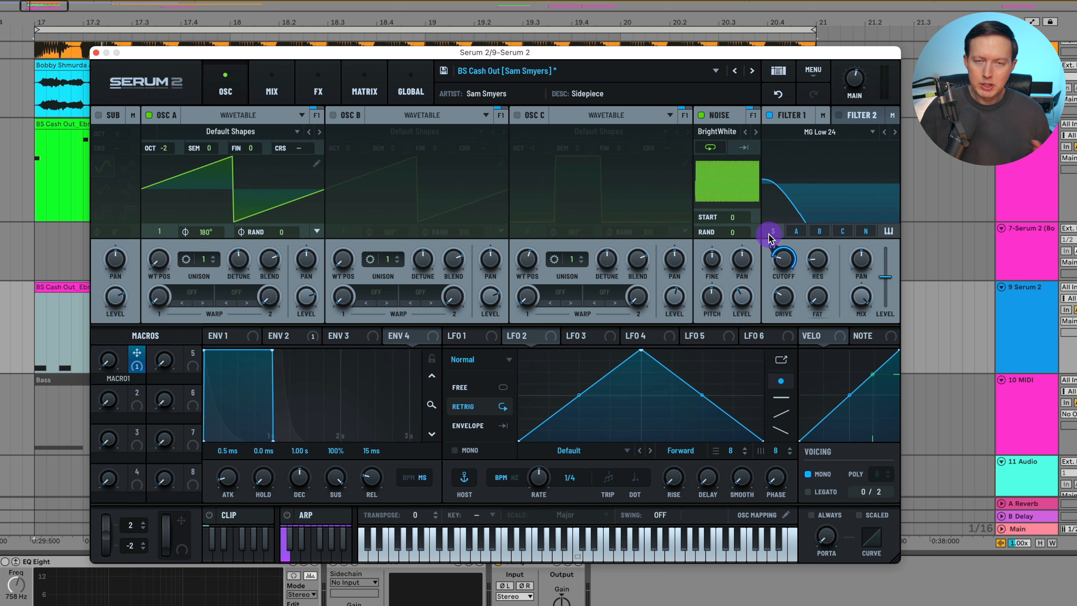
left_click(744, 293)
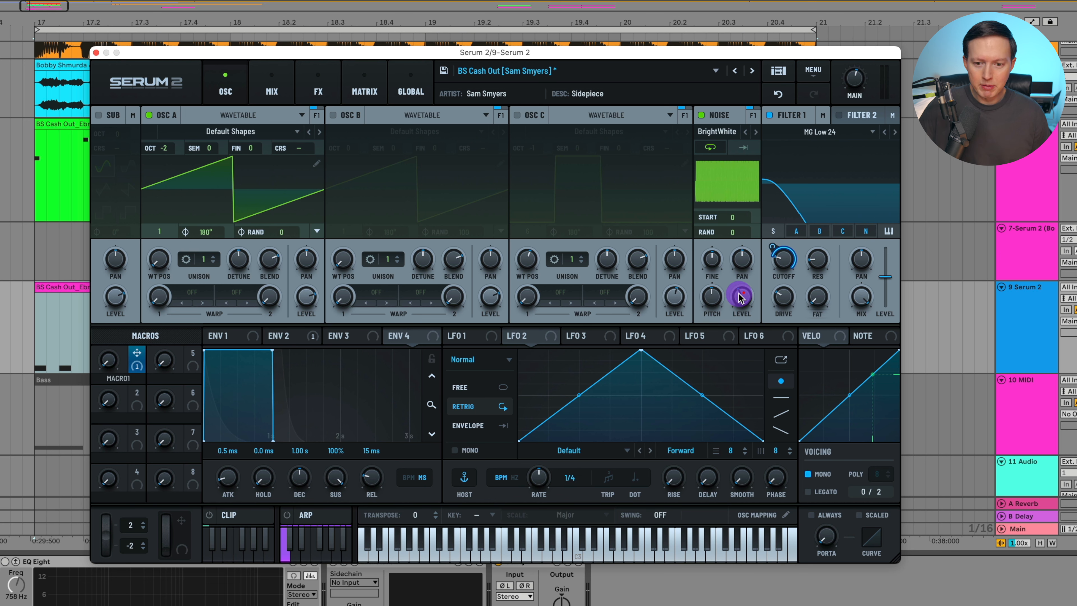
Also assign Macro 1 to Env 2's decay and release
left_click_drag(137, 356, 279, 338)
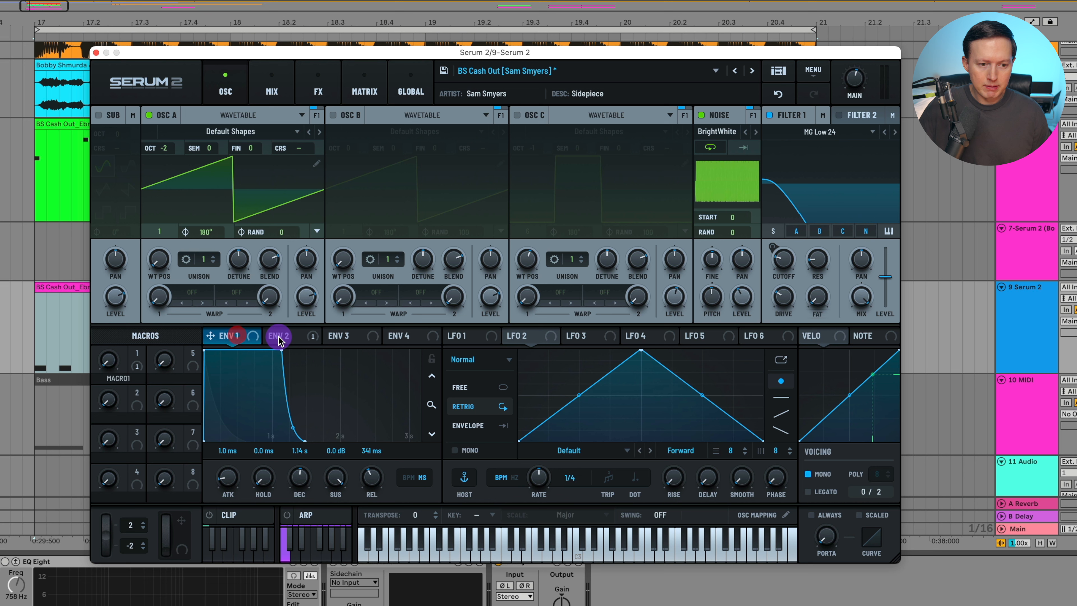
left_click_drag(140, 363, 365, 478)
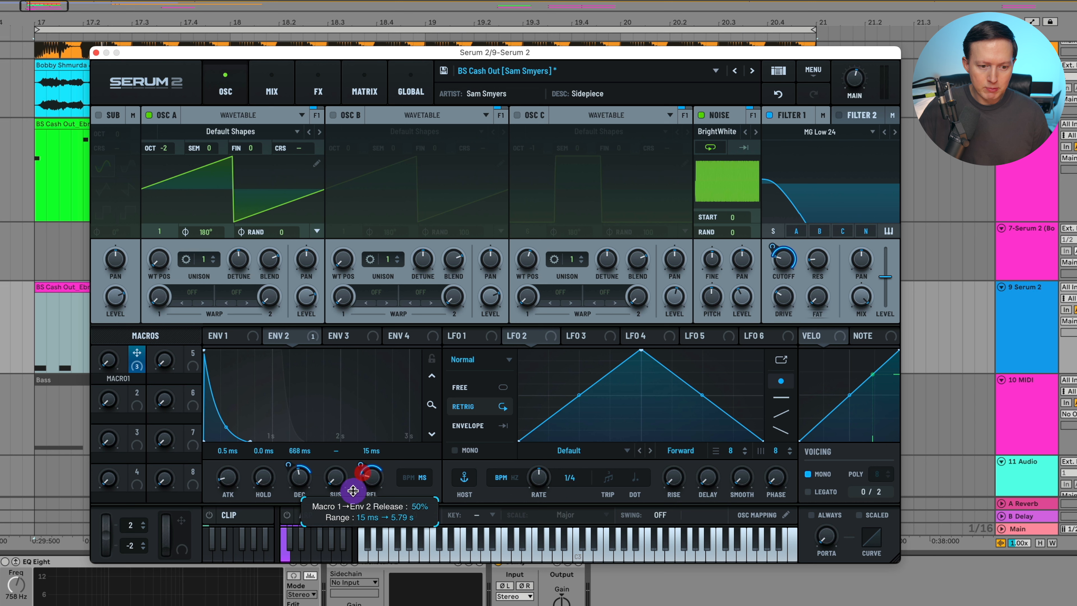
left_click_drag(109, 362, 135, 278)
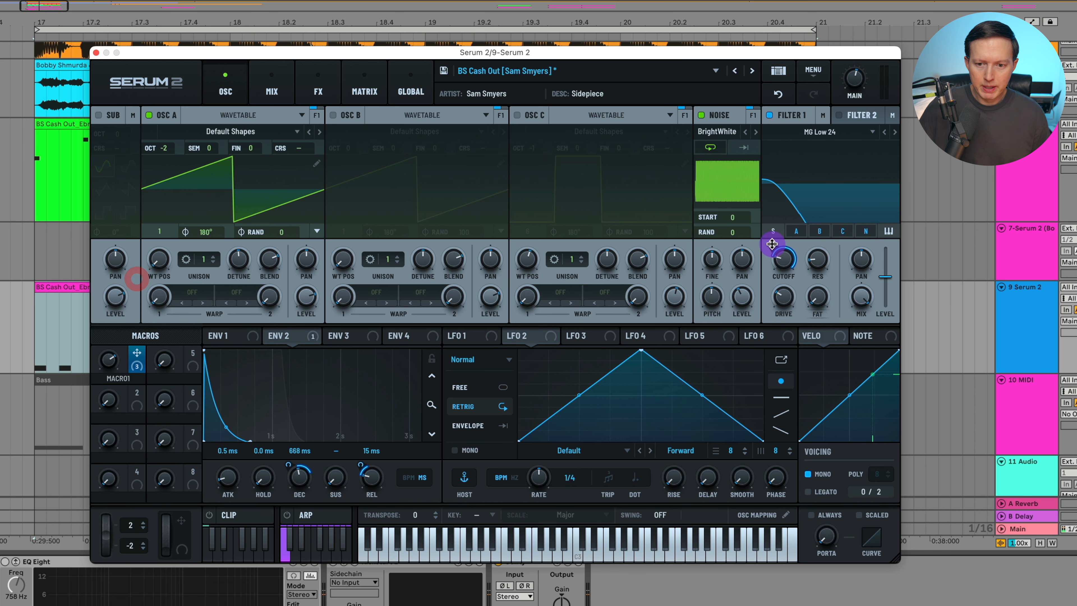
Adjust the macro's cutoff modulation depth and sweep Macro 1 while the lead plays
left_click_drag(772, 246, 769, 261)
key("space")
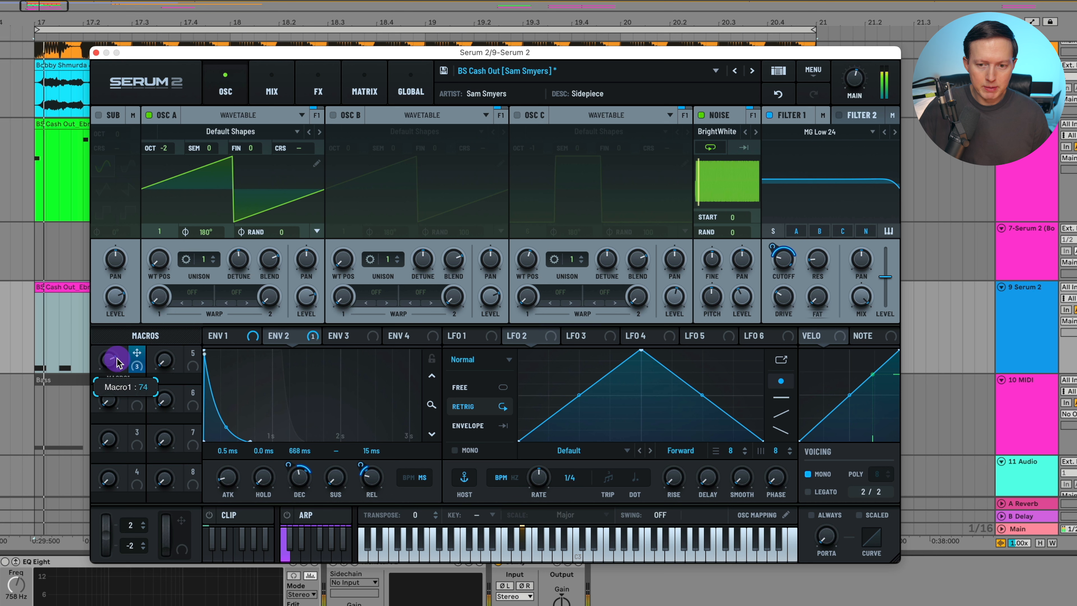
left_click_drag(115, 361, 166, 326)
left_click_drag(109, 364, 123, 558)
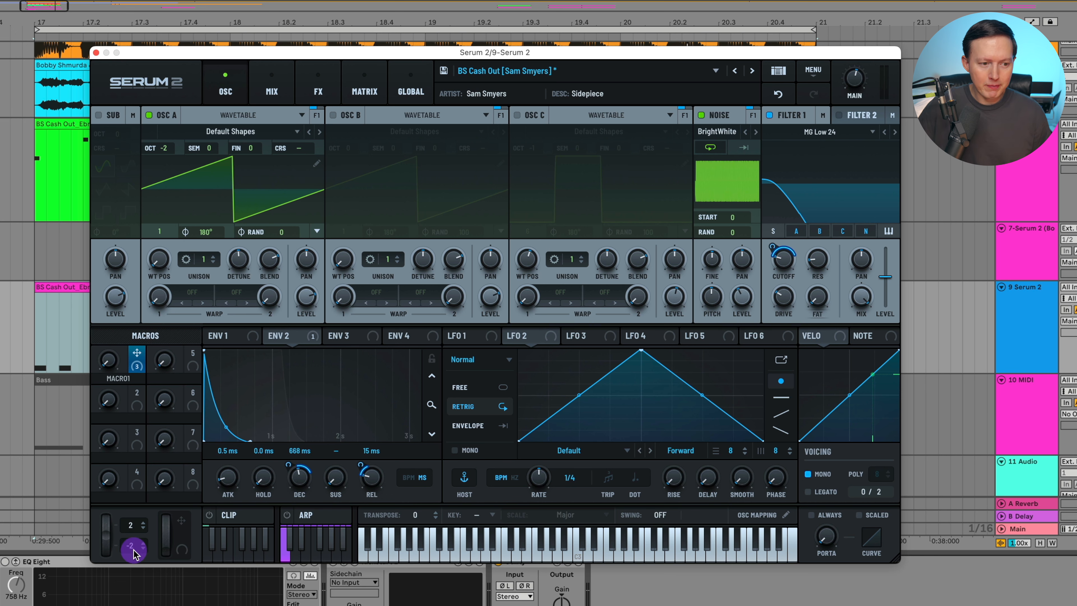
Copy Macro 1's module and then initialize it
right_click(136, 355)
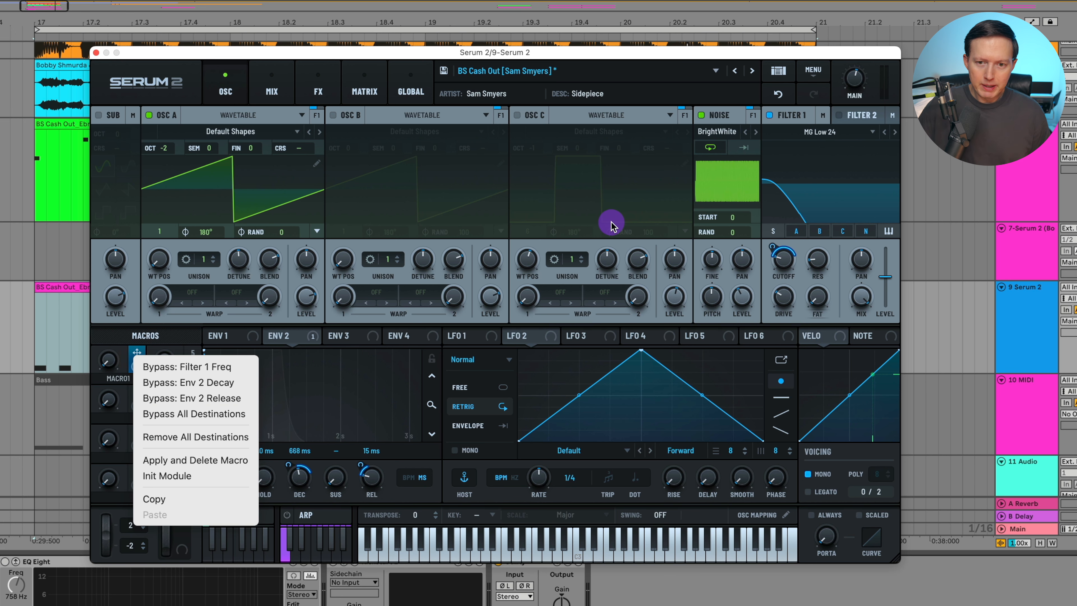
left_click(208, 499)
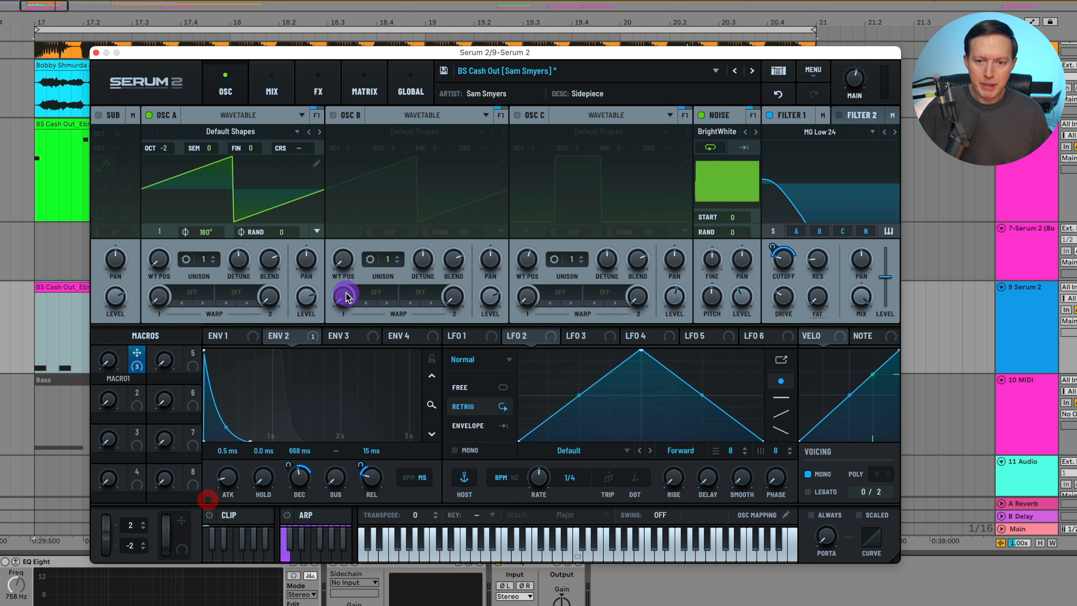
right_click(136, 359)
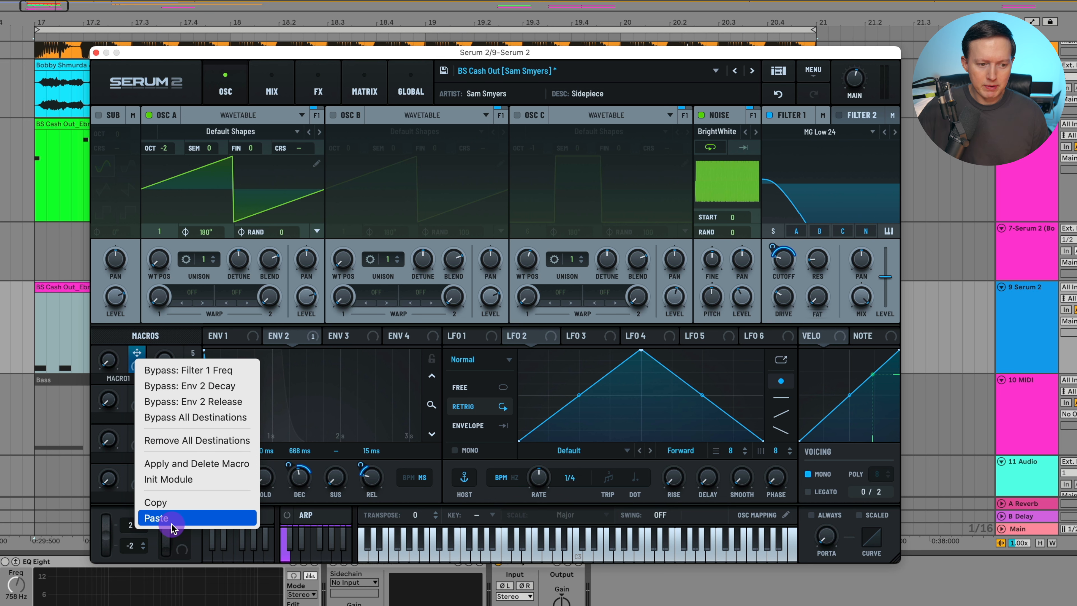
left_click(186, 484)
Open the FX page and bypass both Distortion effects
left_click(309, 93)
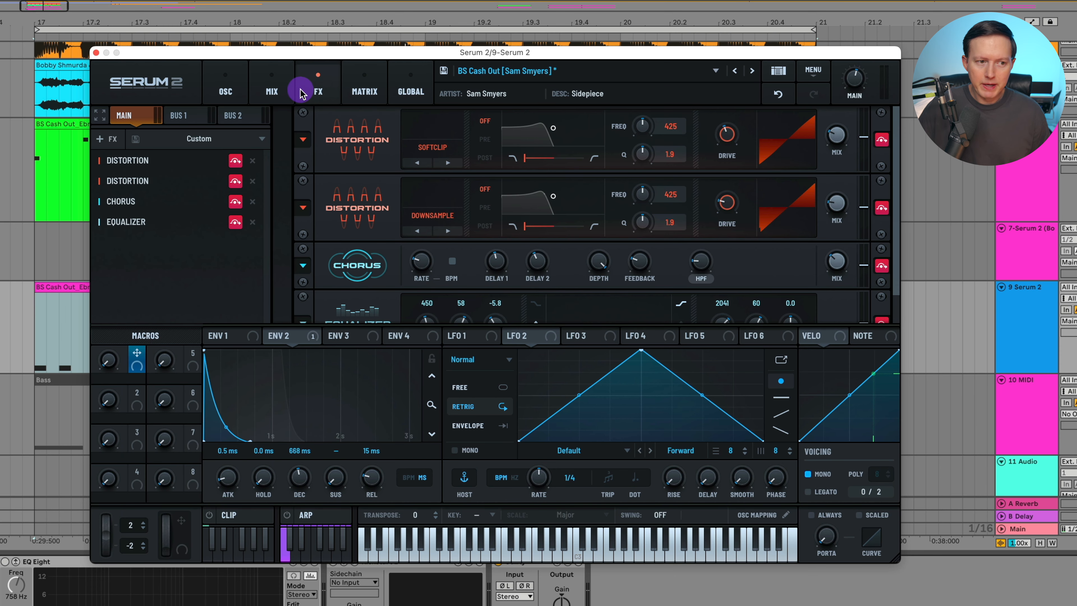
left_click(238, 162)
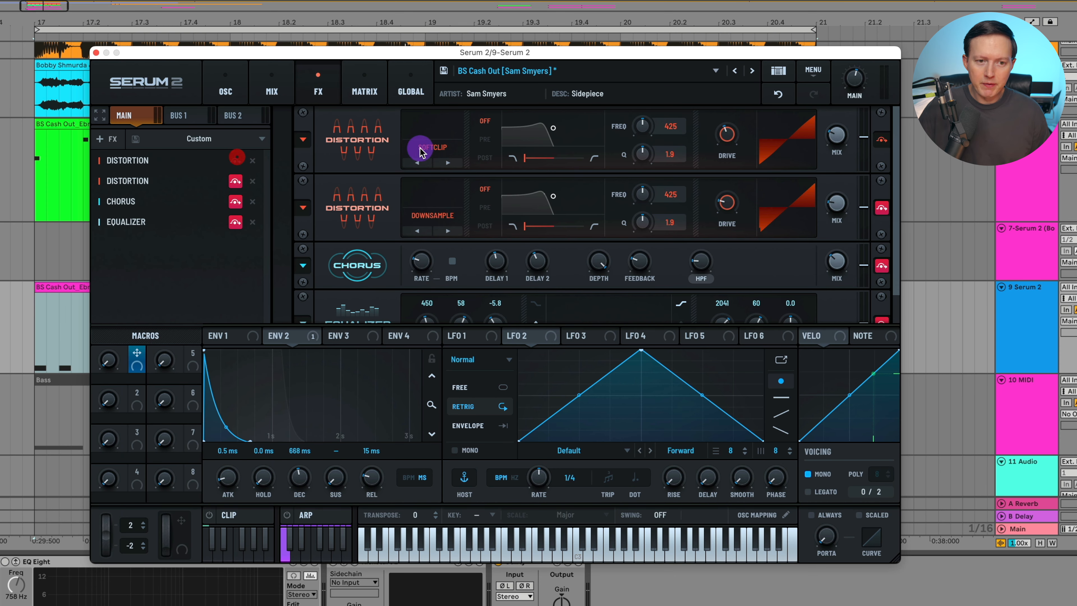
left_click(723, 139)
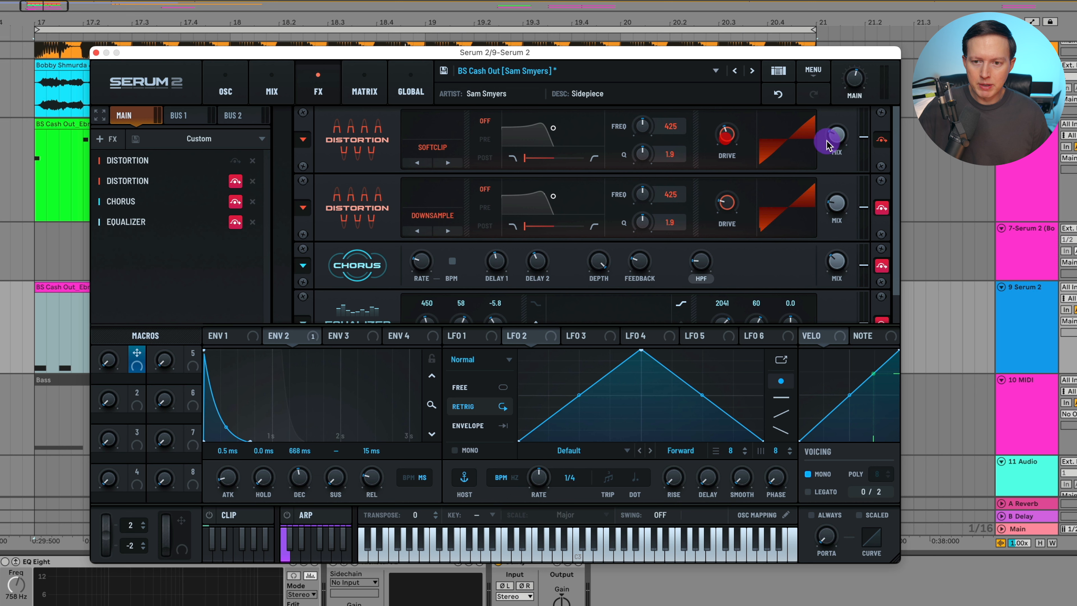
left_click(880, 141)
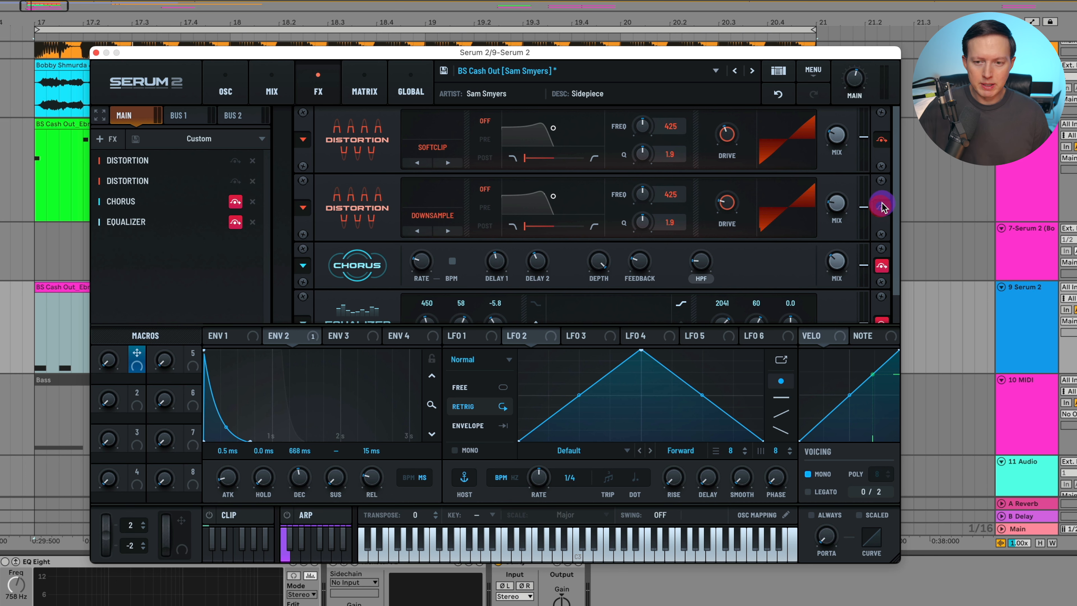
left_click(727, 204)
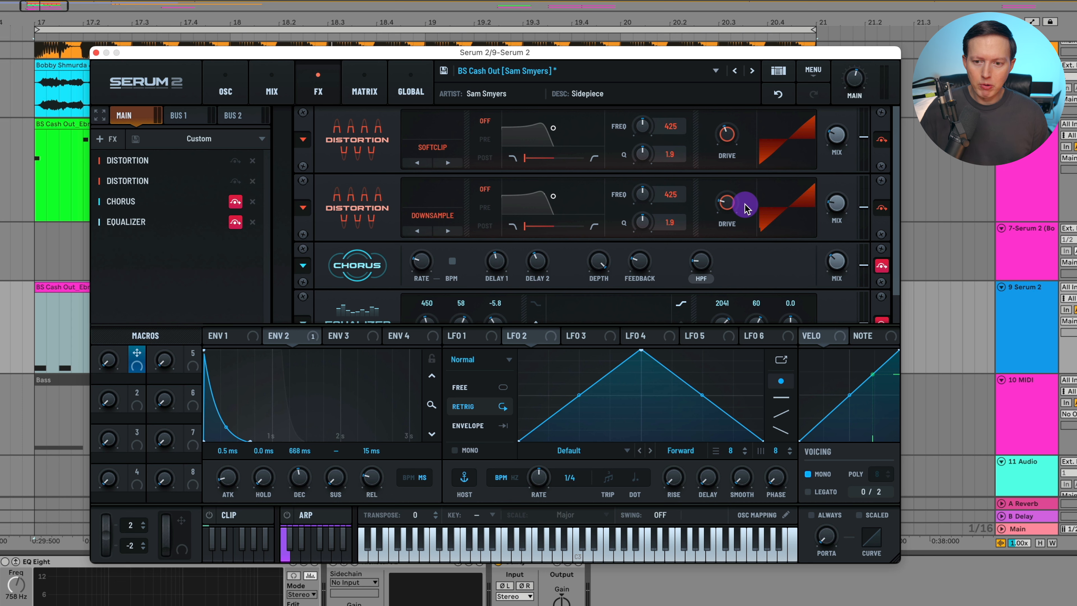
Adjust the Chorus HPF and bypass the Chorus effect
left_click(702, 279)
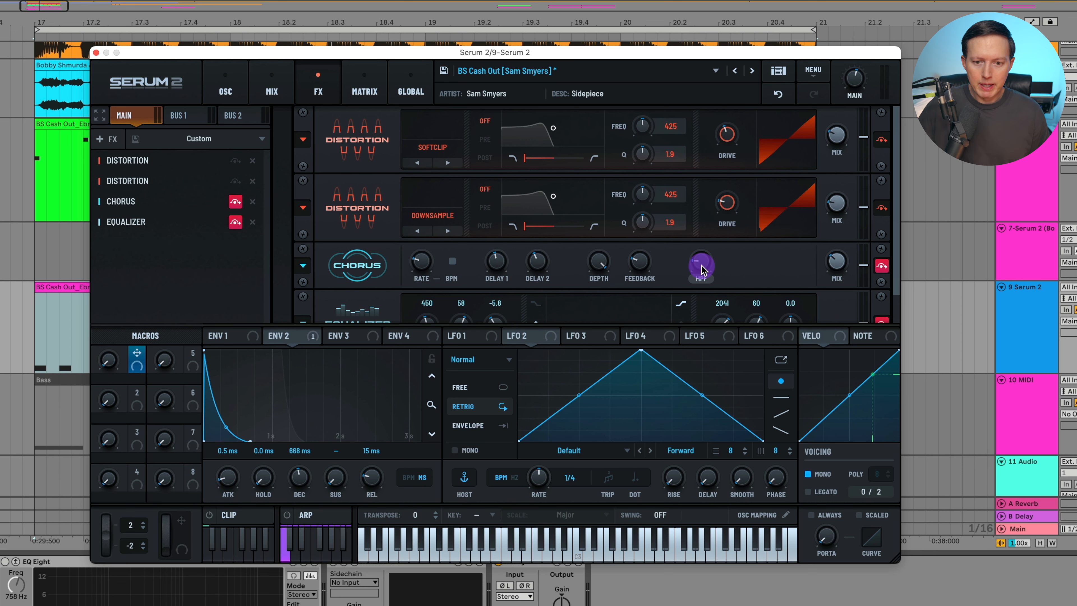
left_click_drag(700, 269, 705, 276)
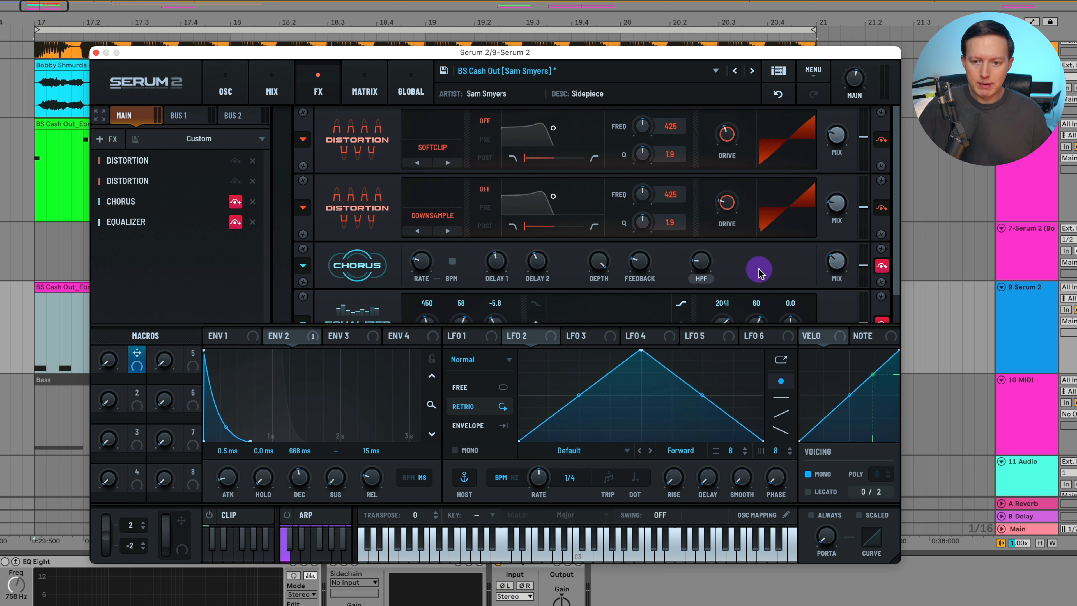
left_click(703, 279)
left_click(705, 279)
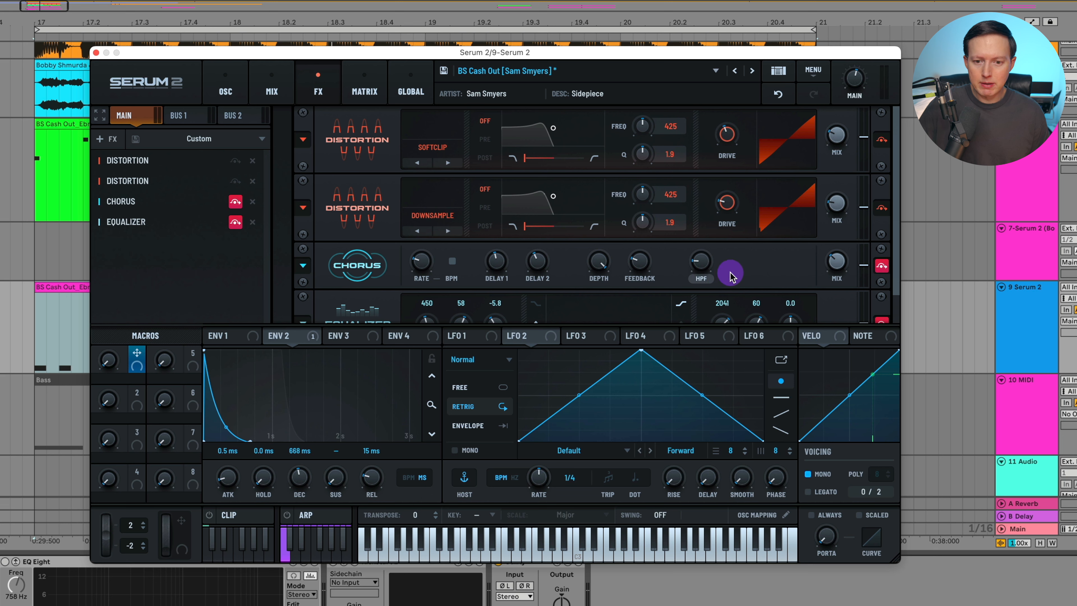
left_click(880, 267)
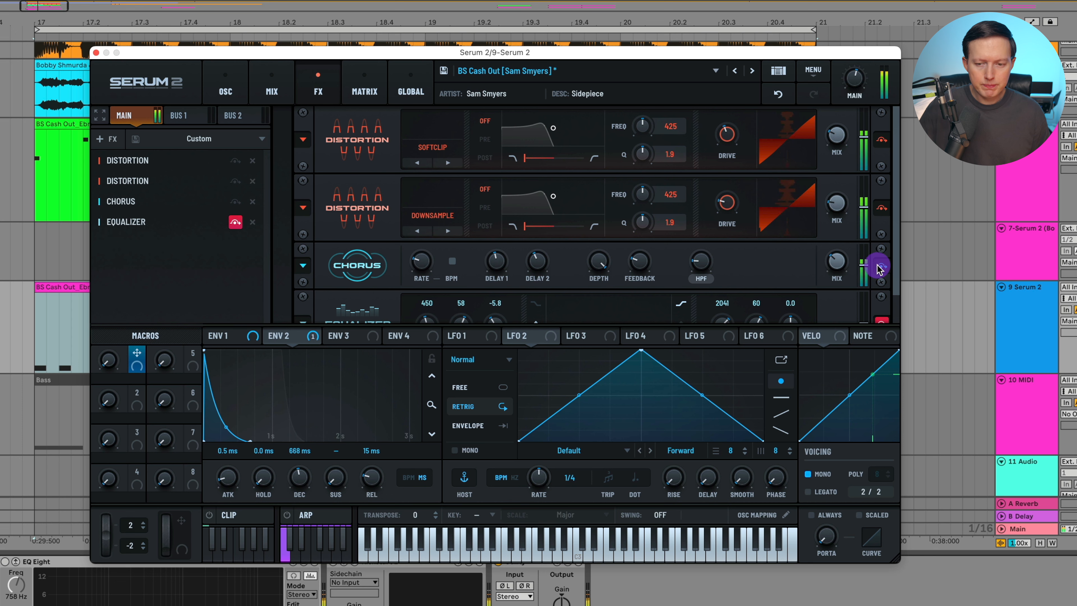
left_click(881, 268)
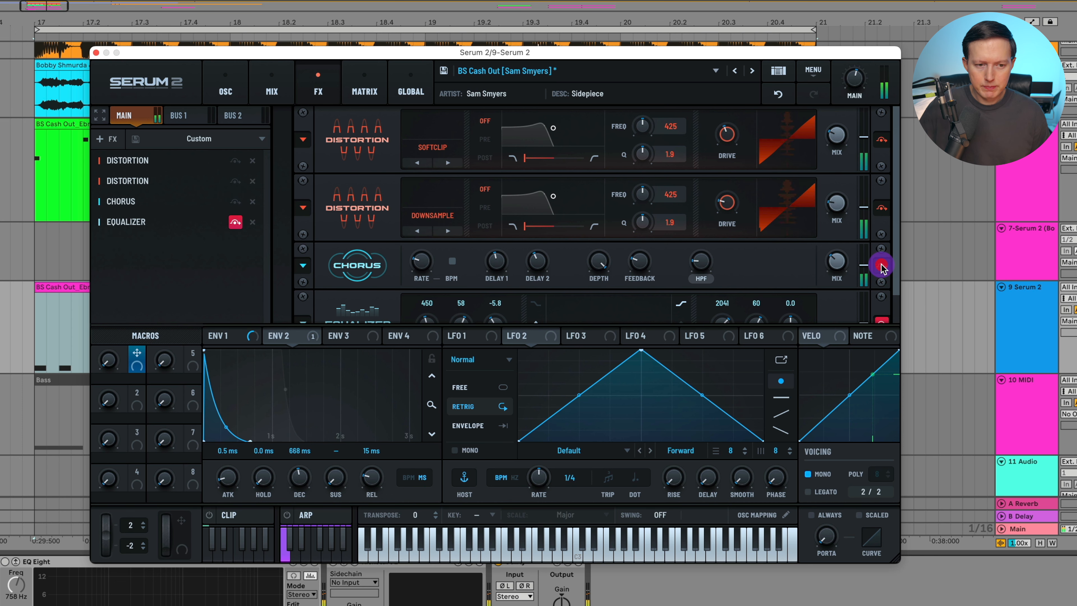
Toggle the Equalizer's bypass repeatedly to compare the lead with and without it
scroll(890, 282, "down", 2)
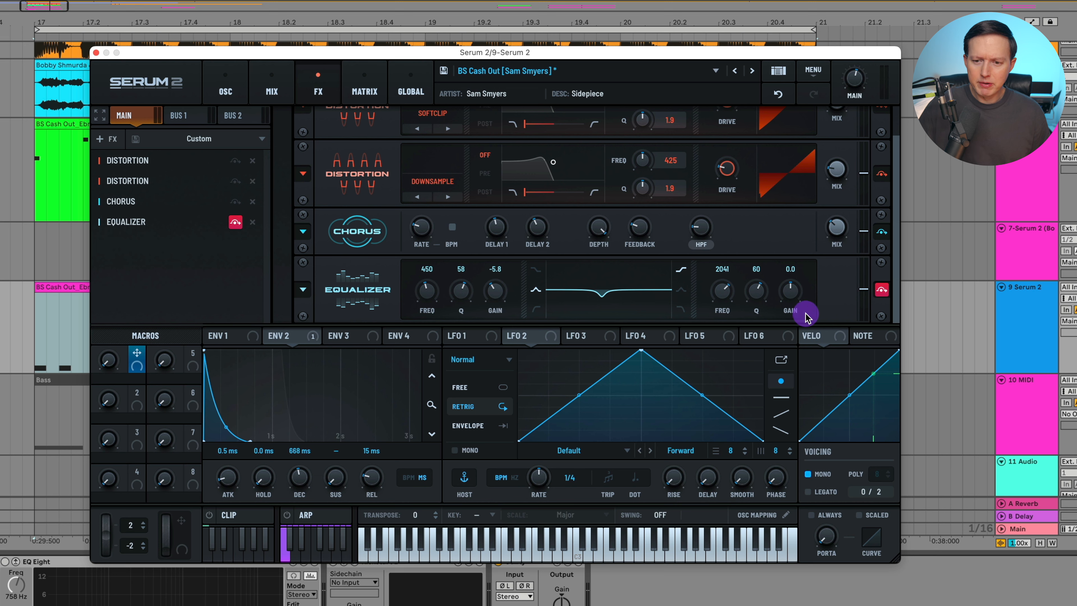
left_click(882, 293)
left_click(882, 293)
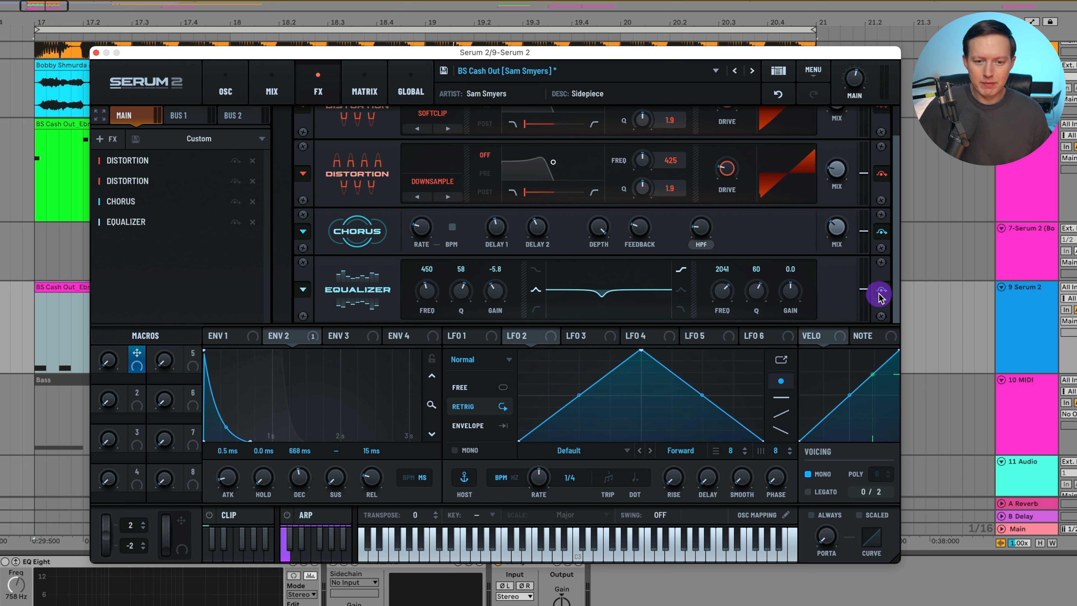
left_click(886, 290)
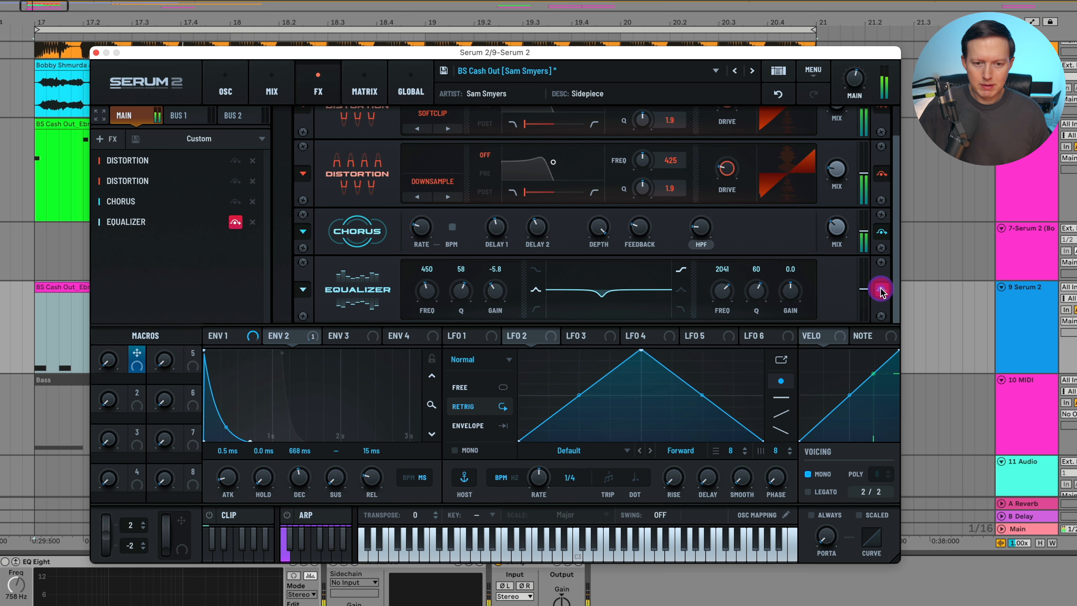
left_click(880, 291)
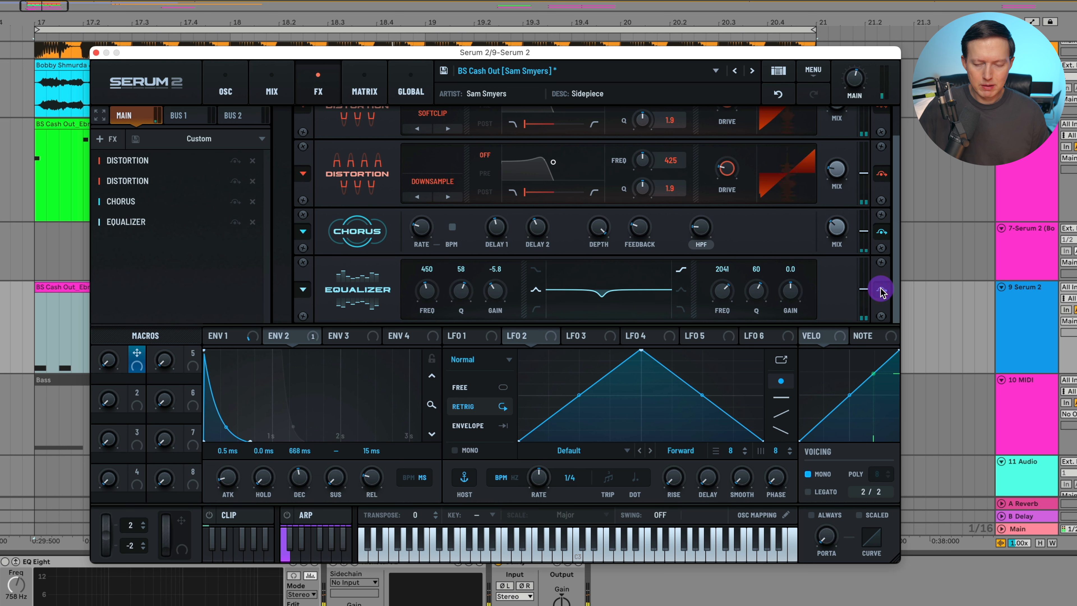
left_click(881, 290)
left_click(881, 290)
left_click(881, 290)
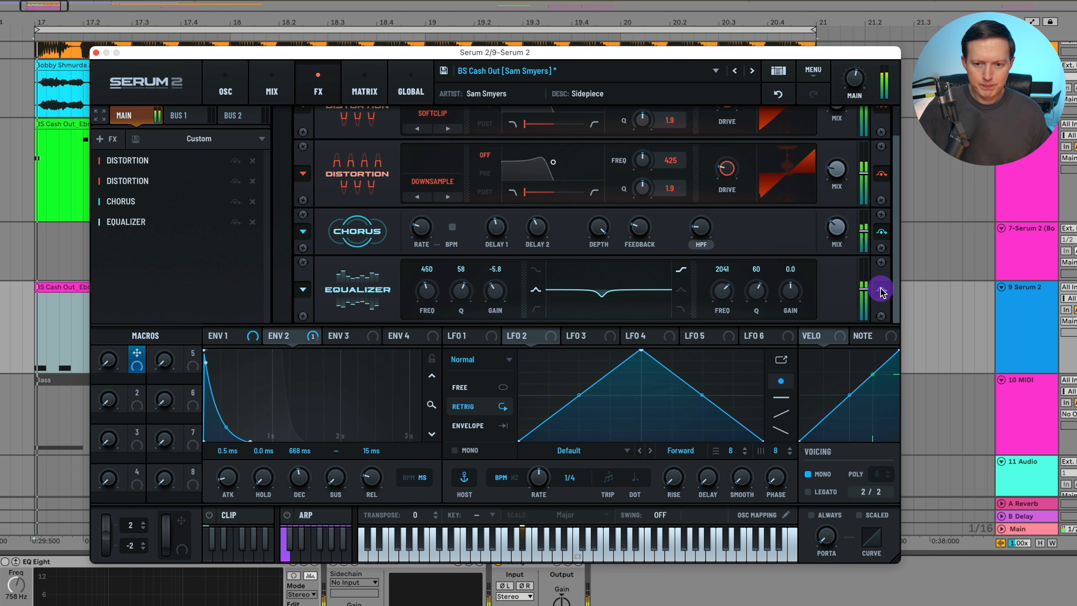
left_click(880, 290)
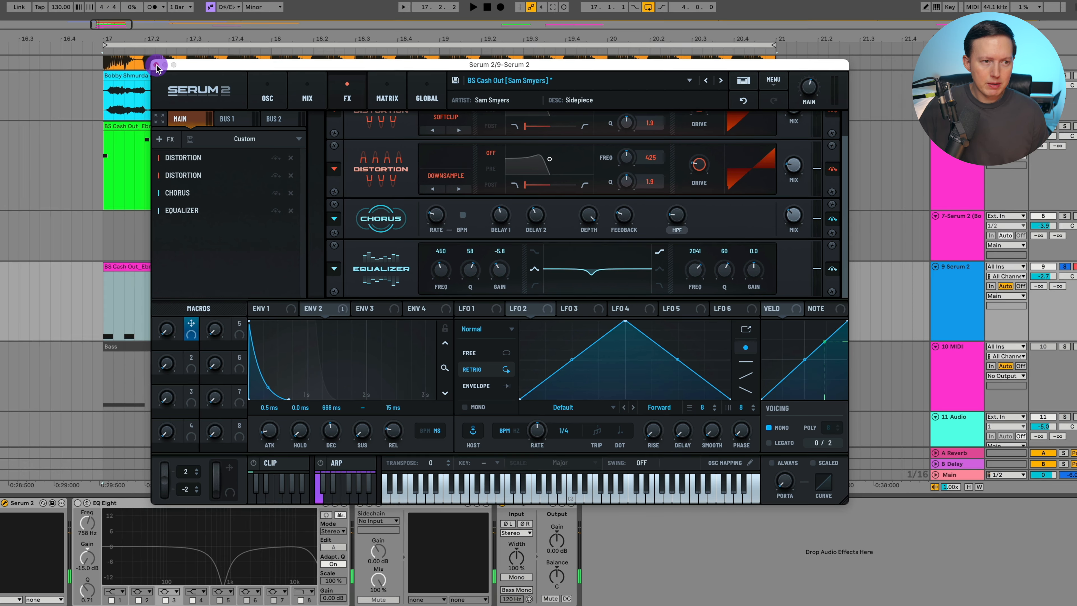
Close Serum and copy the Serum 2 instrument from the 9 Serum 2 track onto the 10 MIDI track
left_click(96, 55)
scroll(204, 236, "down", 1)
left_click(202, 301)
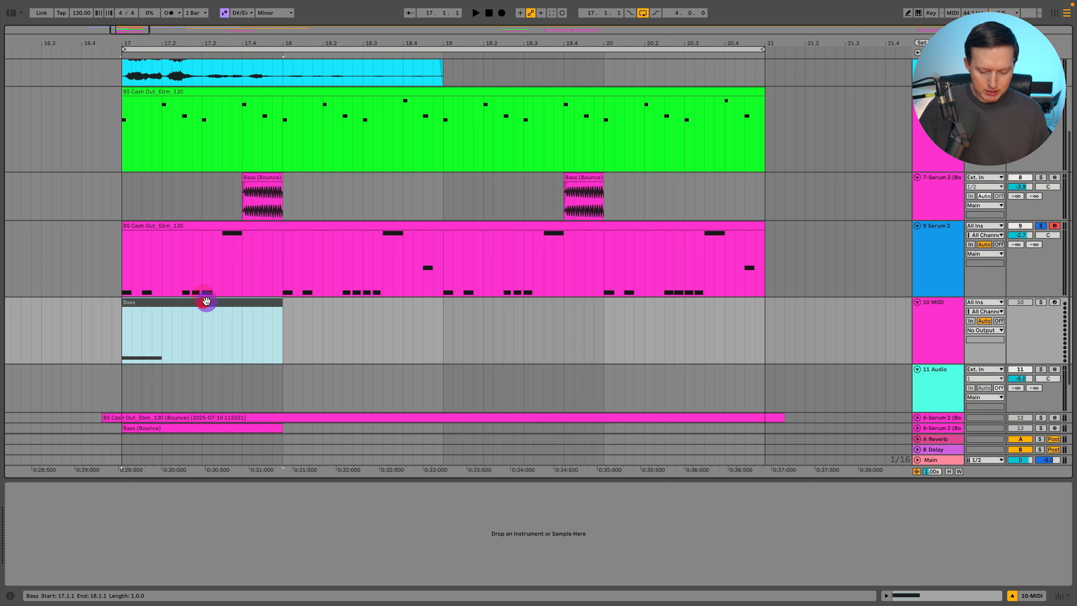
left_click(927, 253)
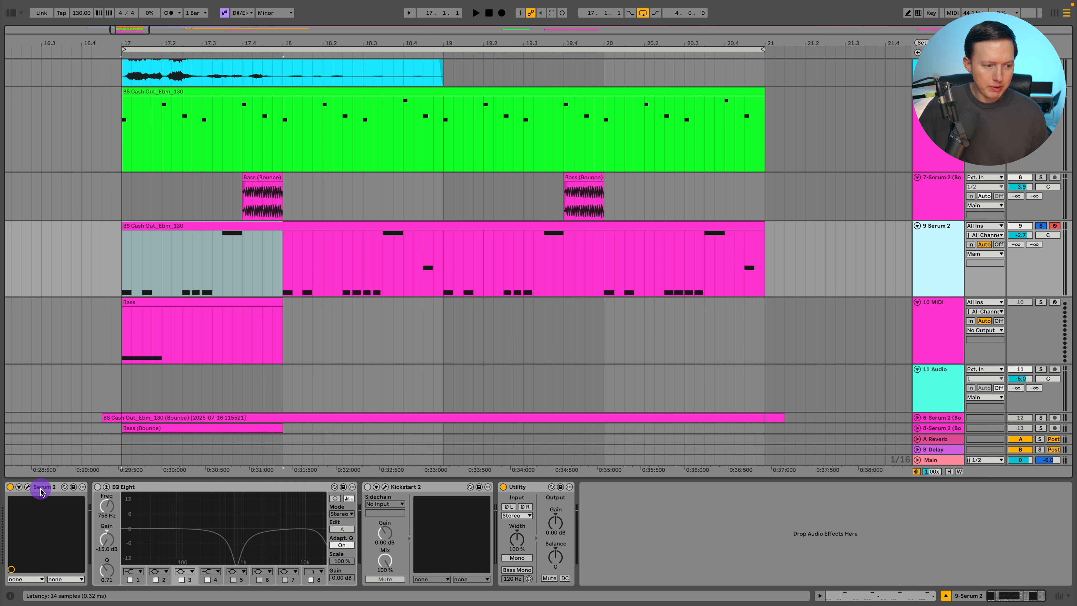
left_click_drag(42, 493, 928, 325)
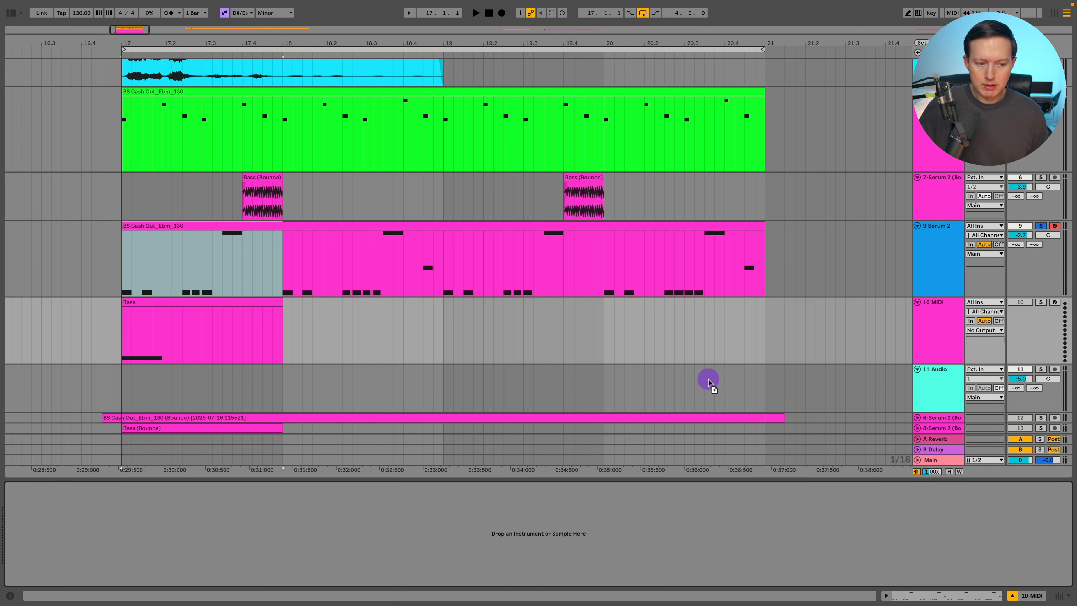
left_click(127, 513)
left_click(121, 338)
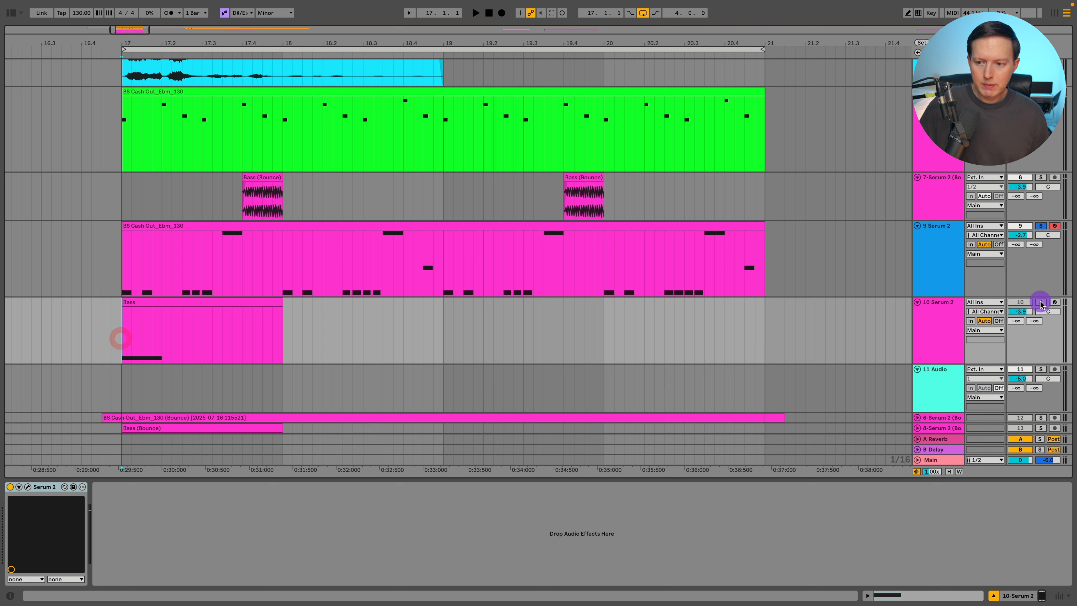
Open the Bass clip's notes on the new Serum 2 track and play it back
double_click(146, 301)
left_click(184, 463)
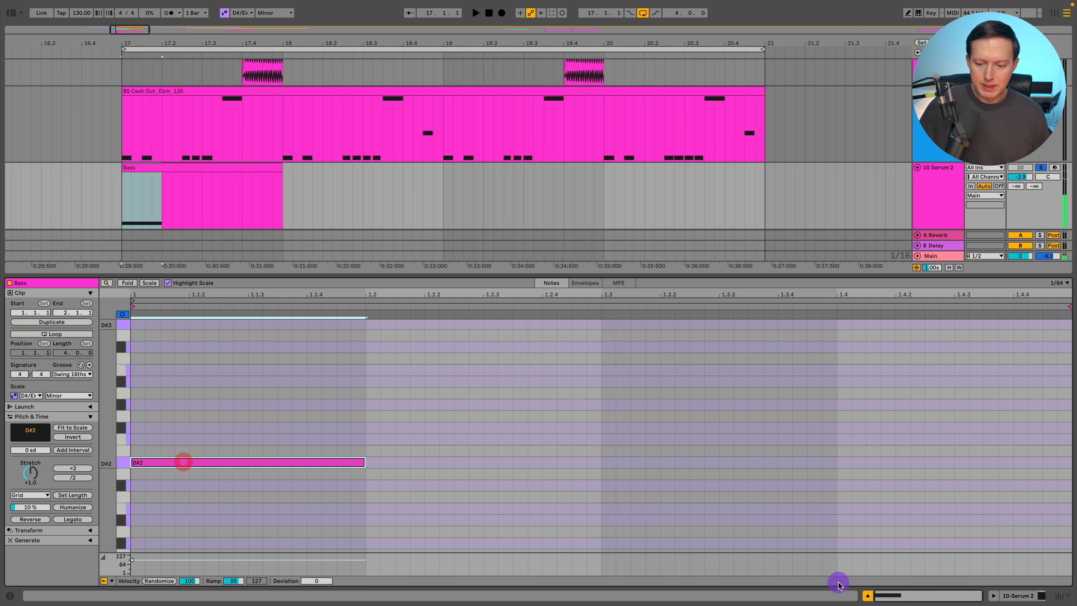
left_click(868, 595)
left_click(159, 338)
scroll(175, 354, "left", 2)
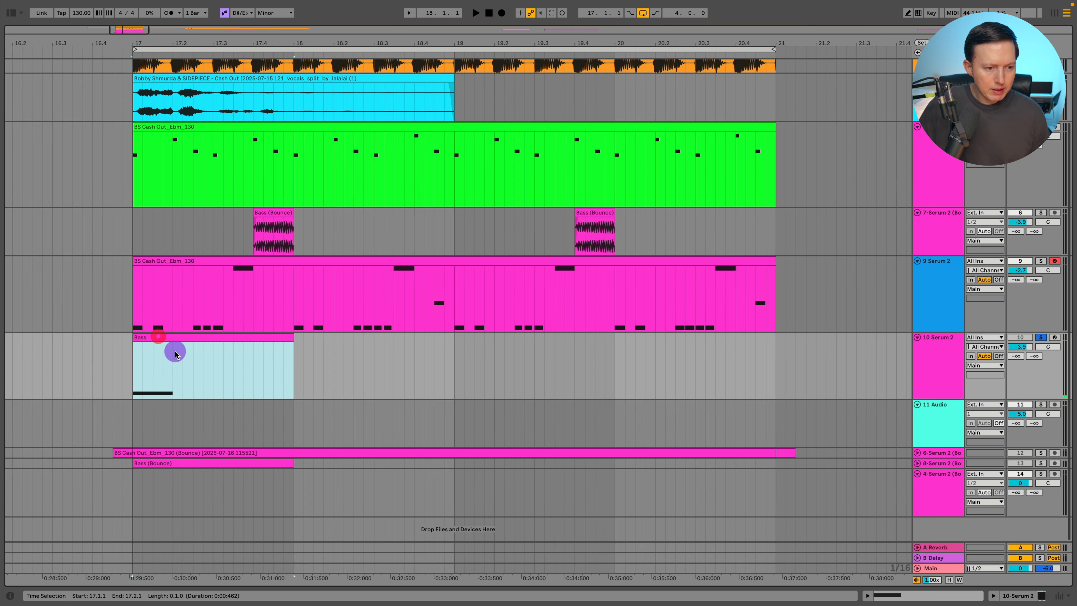
left_click(157, 355)
left_click(943, 377)
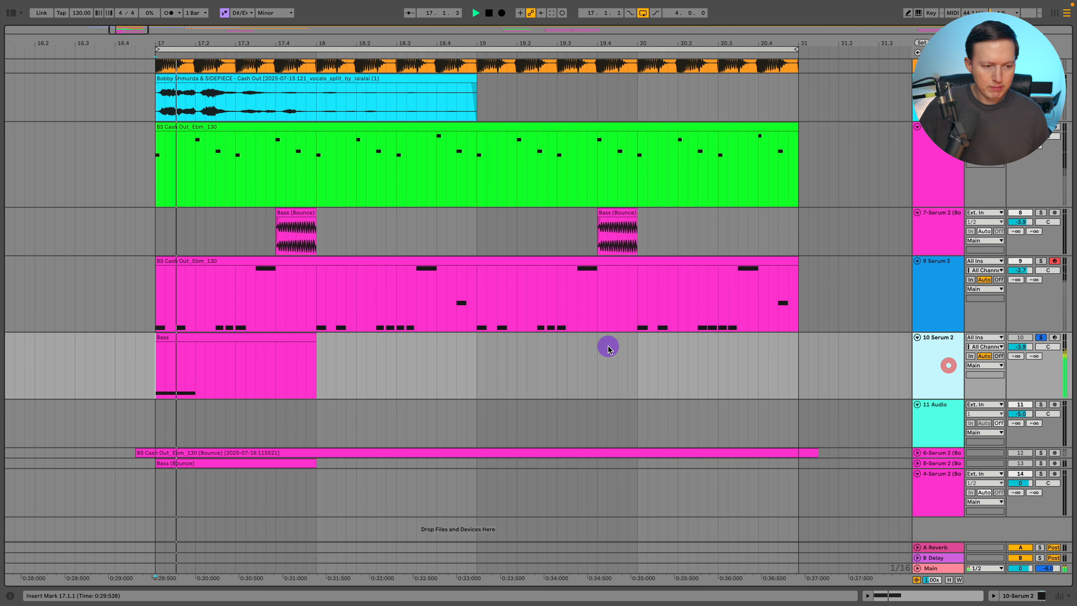
Bounce the Bass MIDI clip on the 10 Serum 2 track to a new audio track
key("space")
key("space")
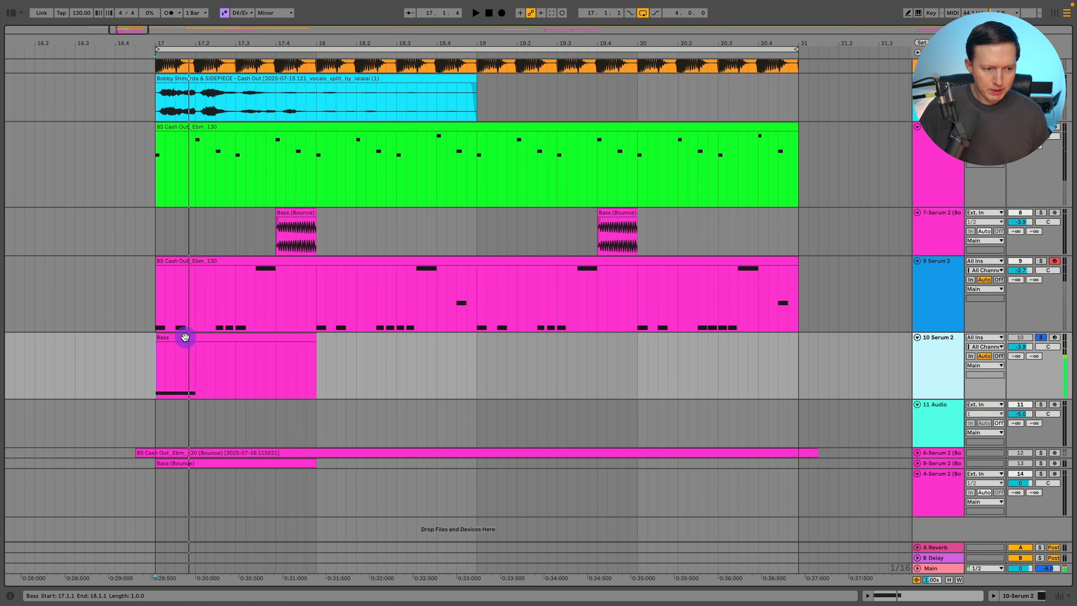
left_click(185, 337)
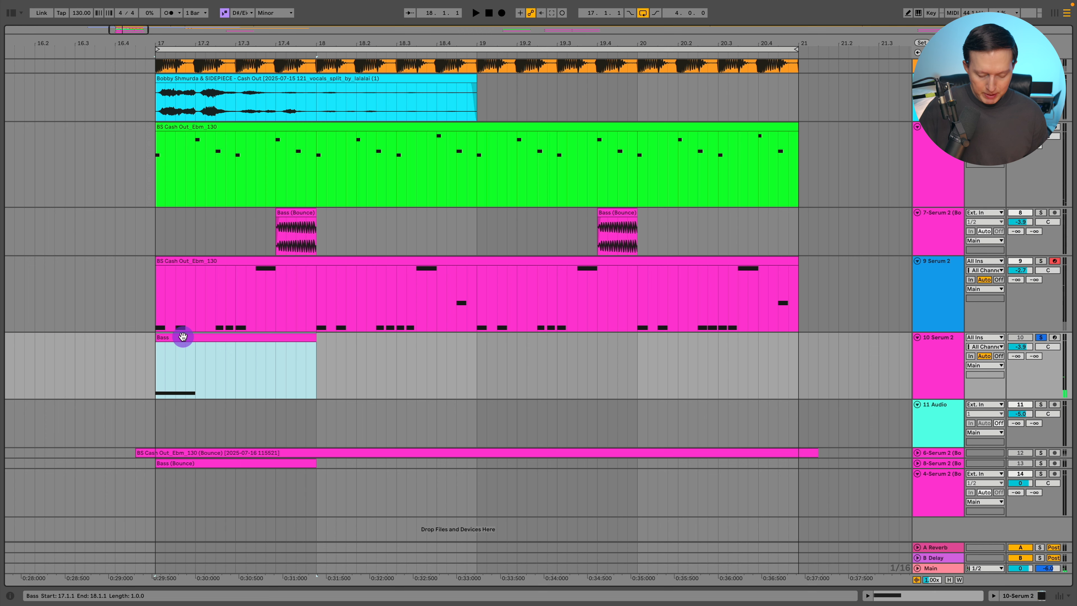
key("super+b")
Reverse the bounced Bass audio clip on the new 10-Serum 2 (Bounce) track
scroll(197, 363, "down", 2)
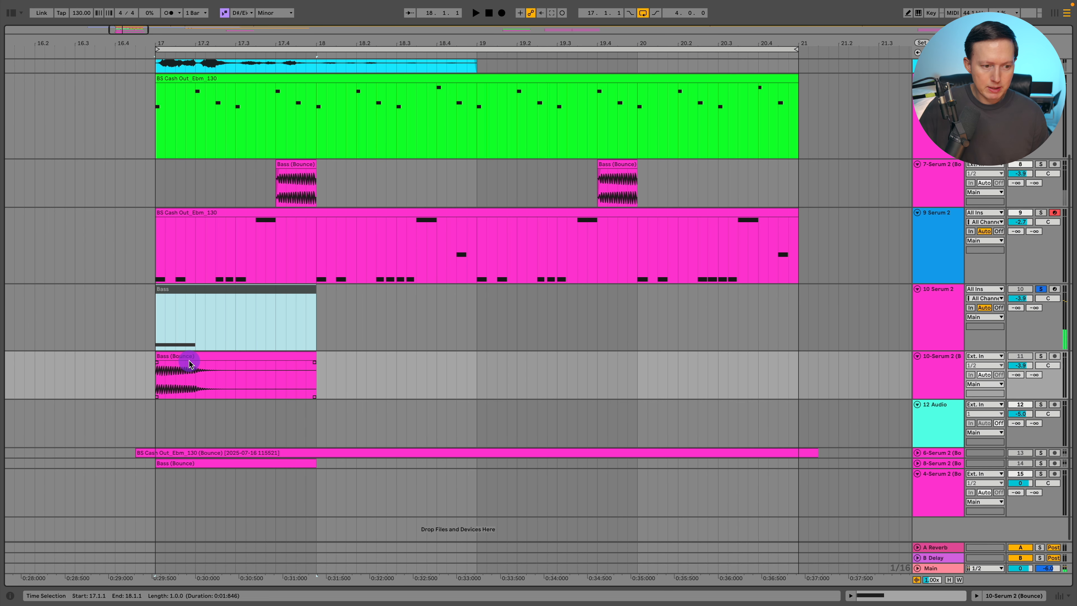
left_click(190, 357)
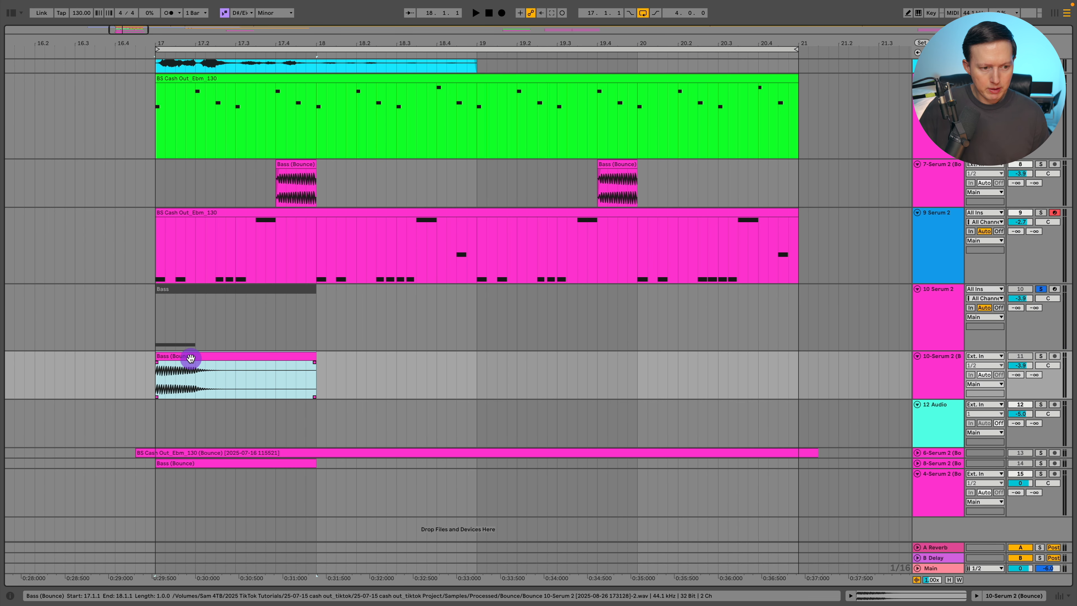
key("r")
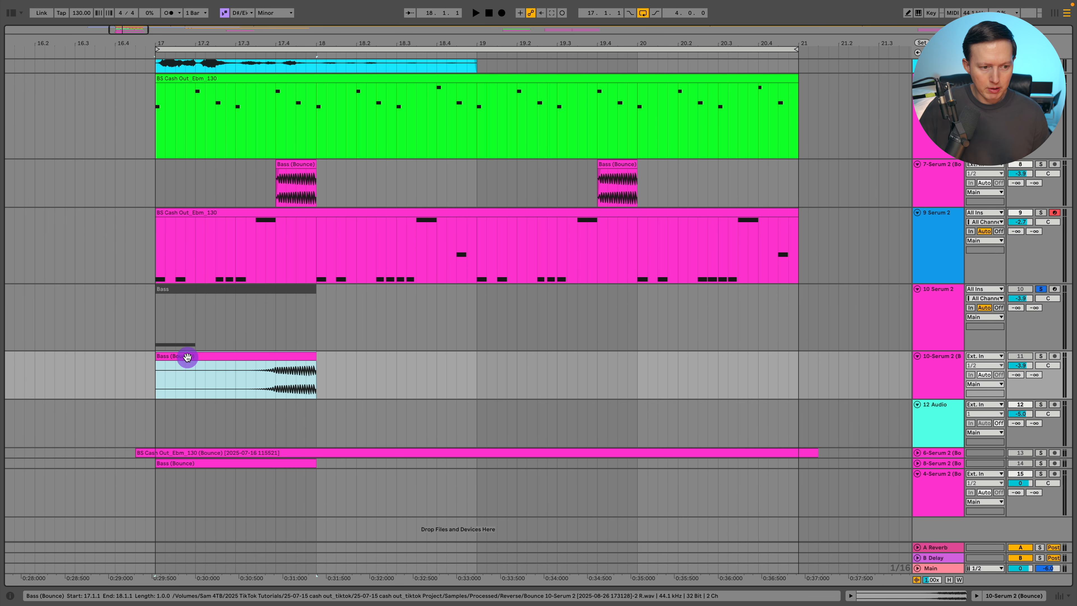
Solo the 10-Serum 2 (Bounce) track and play the reversed bass from about 17.3.3
left_click(258, 375)
left_click(1045, 361)
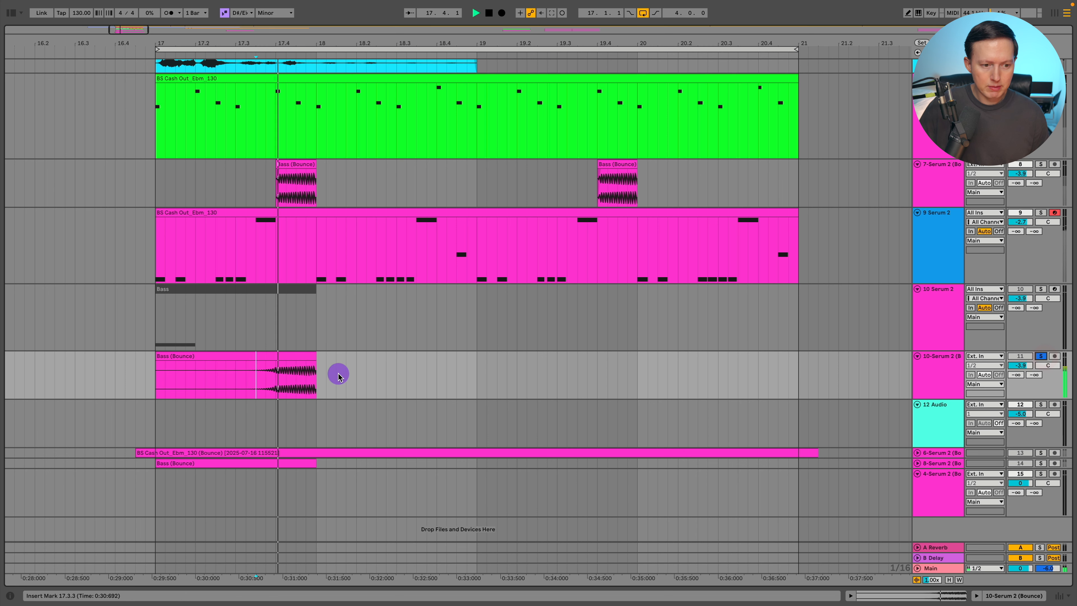
key("space")
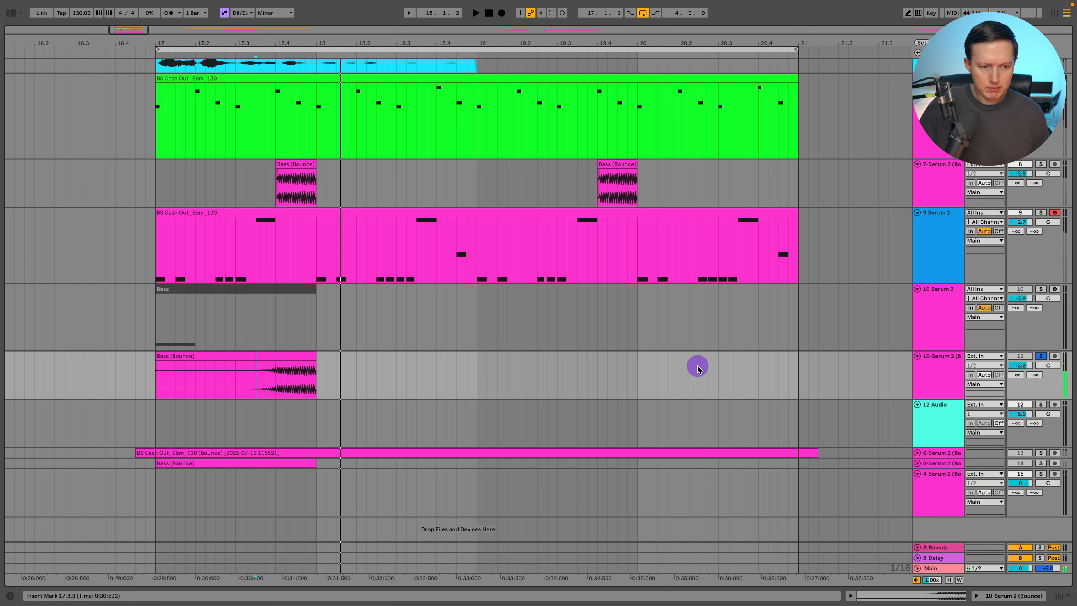
key("space")
key("space")
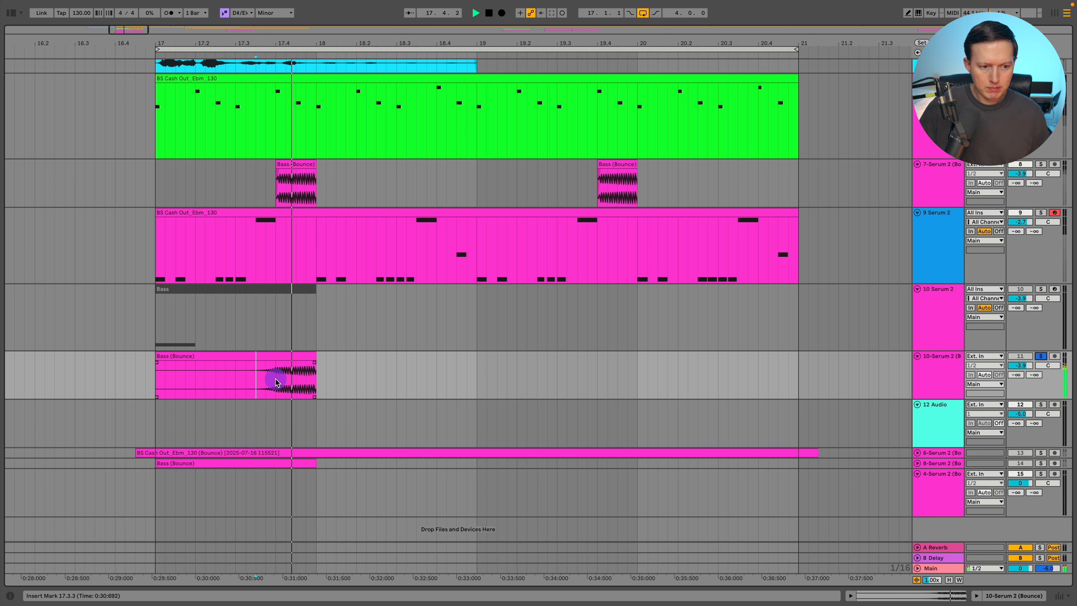